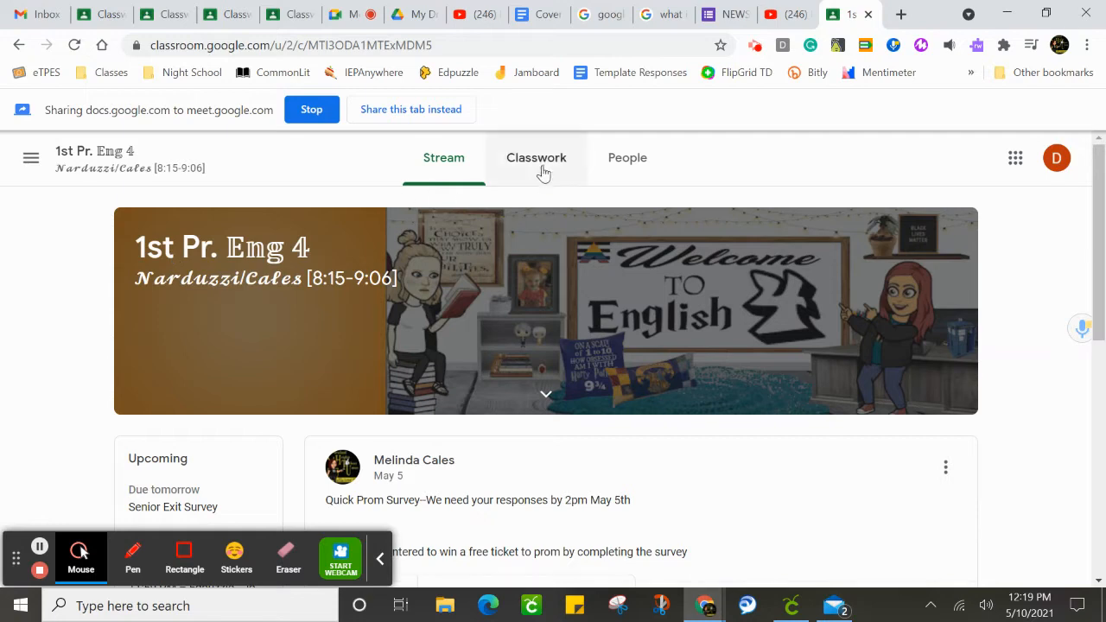
Open the details of the Edpuzzle - Resume Requirements & Tips assignment from the Q4 Week 4 classwork.
left_click(541, 164)
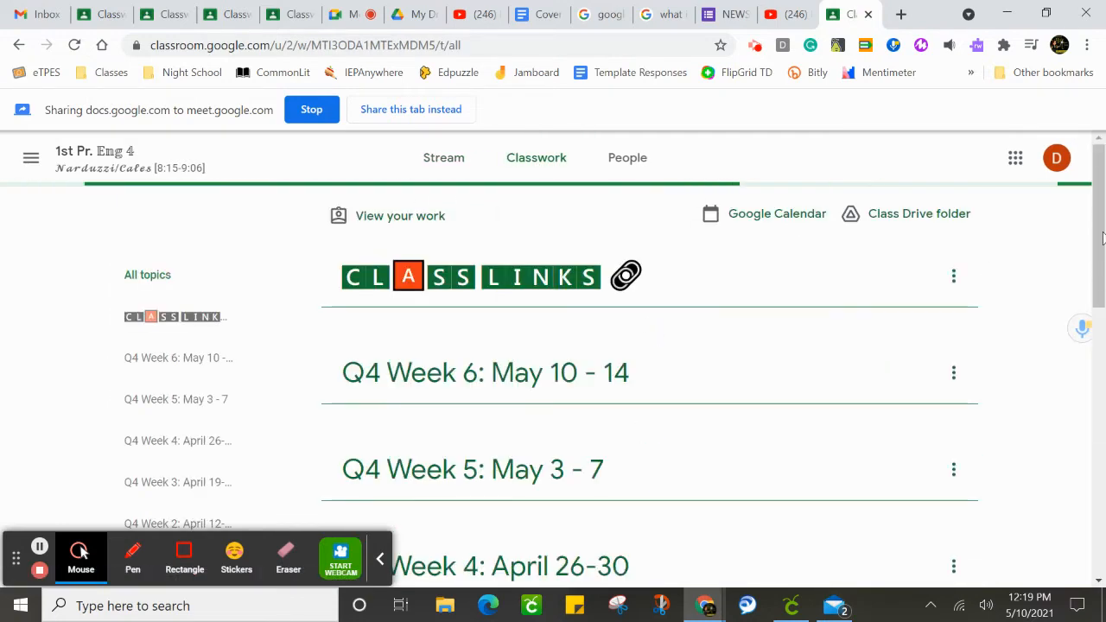
left_click(1100, 176)
scroll(1100, 176, "down", 5)
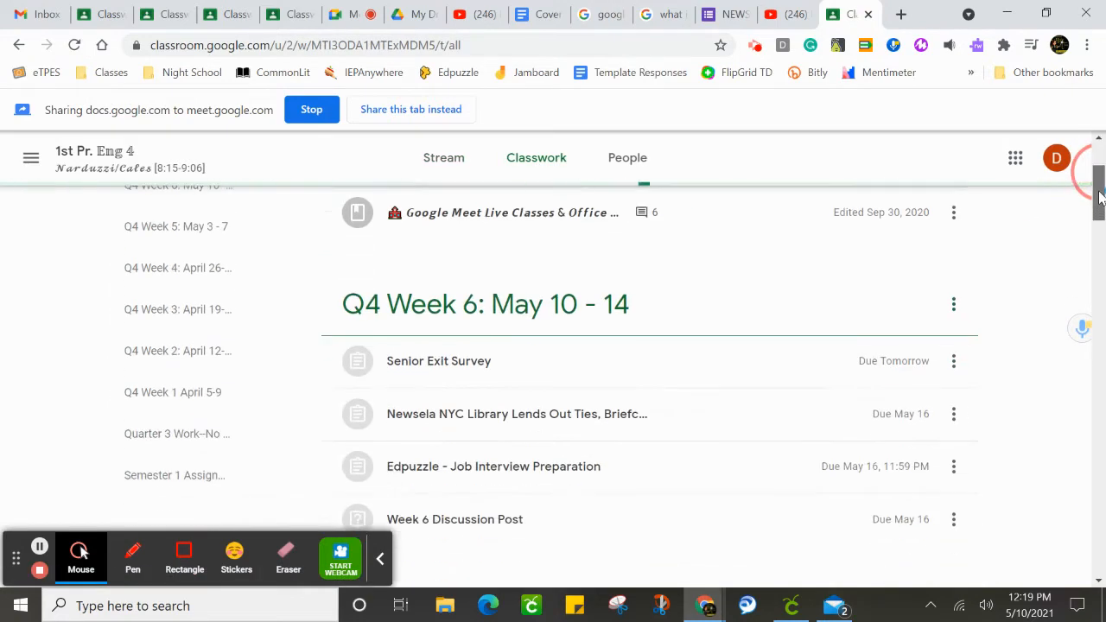
scroll(1093, 173, "down", 4)
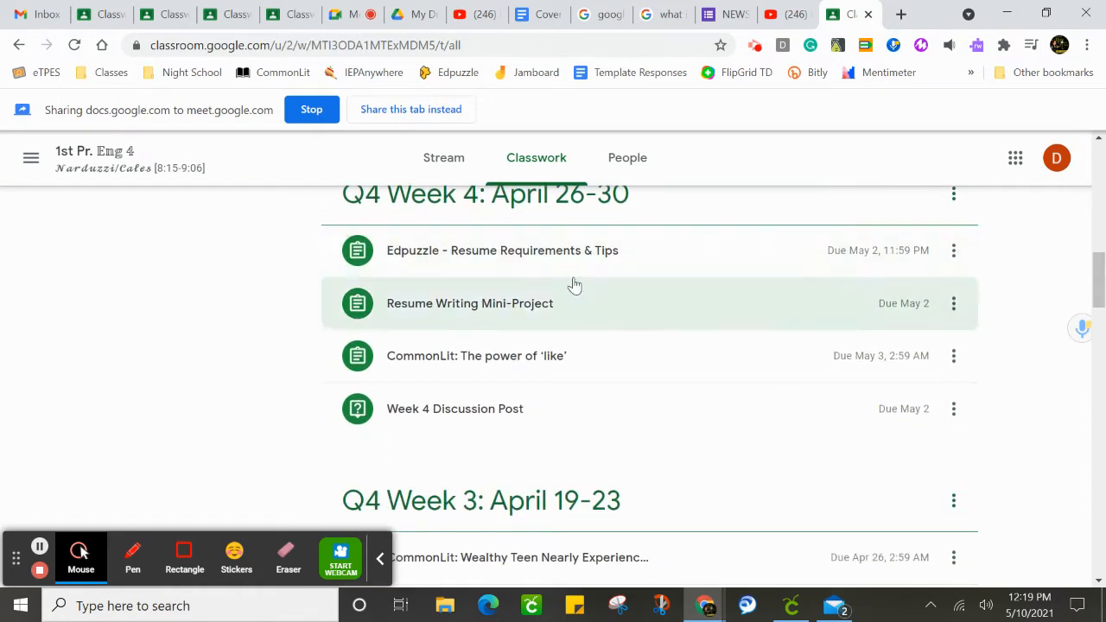
left_click(527, 259)
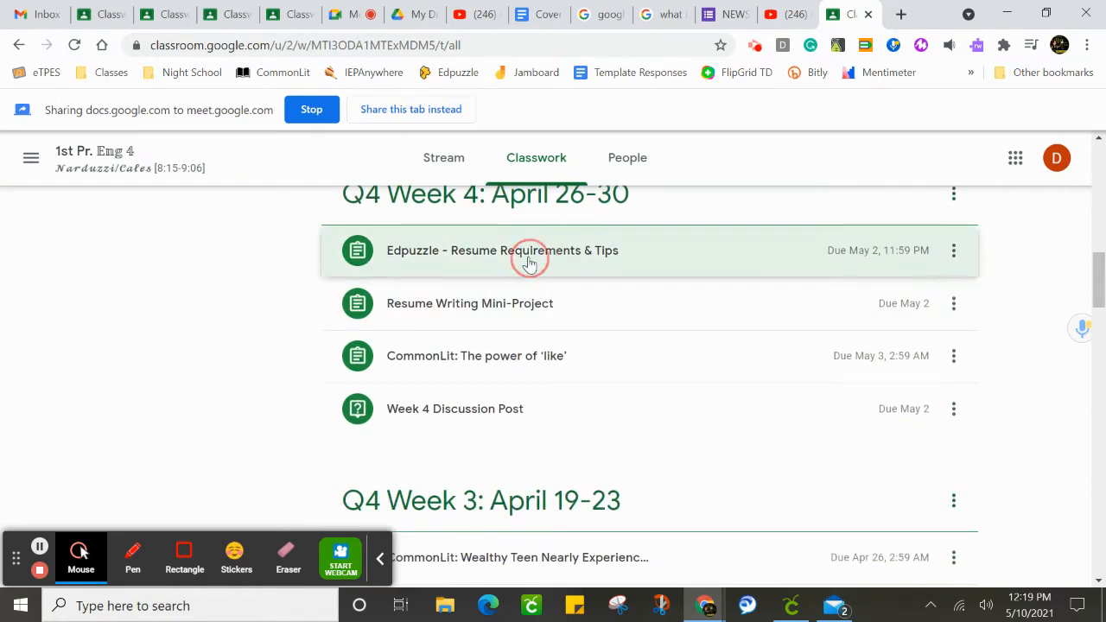
left_click(399, 439)
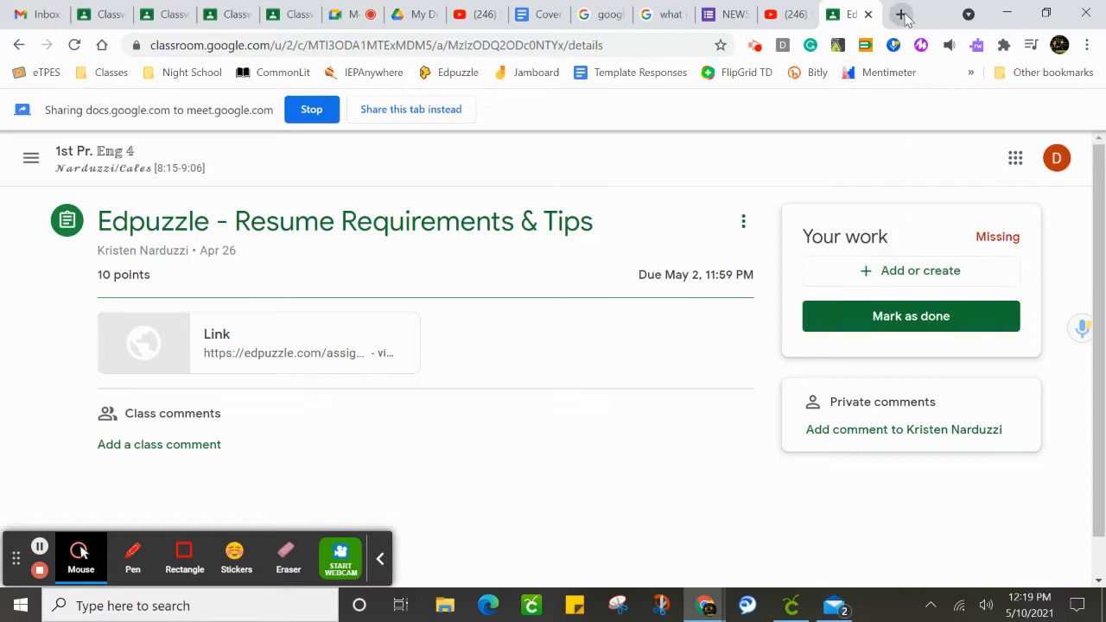
Switch to Google Drive and start a new Google Docs document from a template.
left_click(1015, 160)
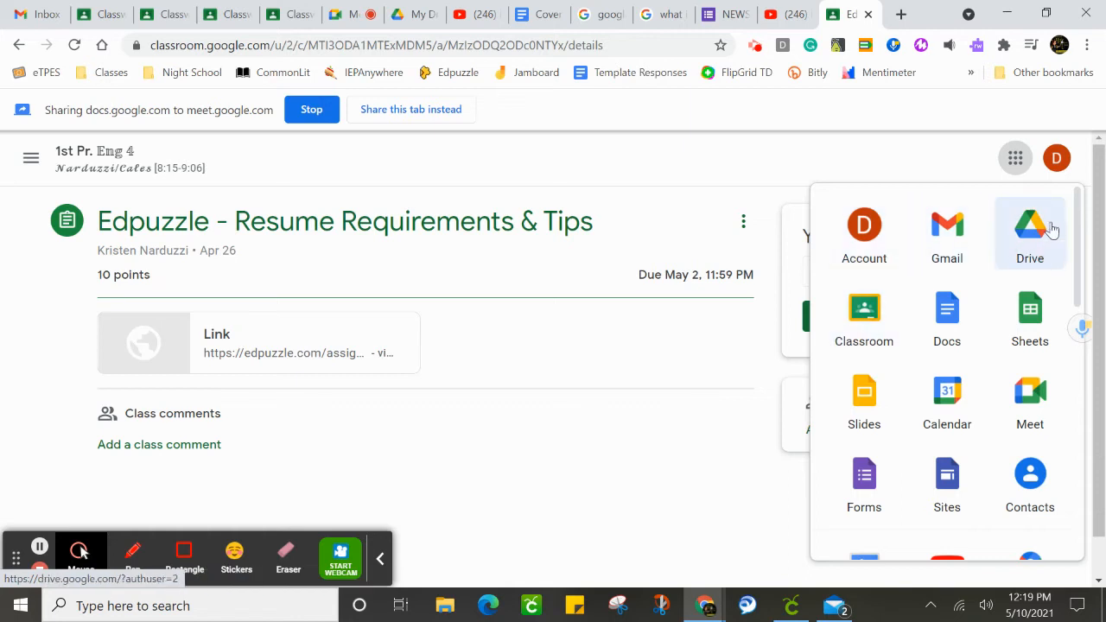
left_click(1044, 247)
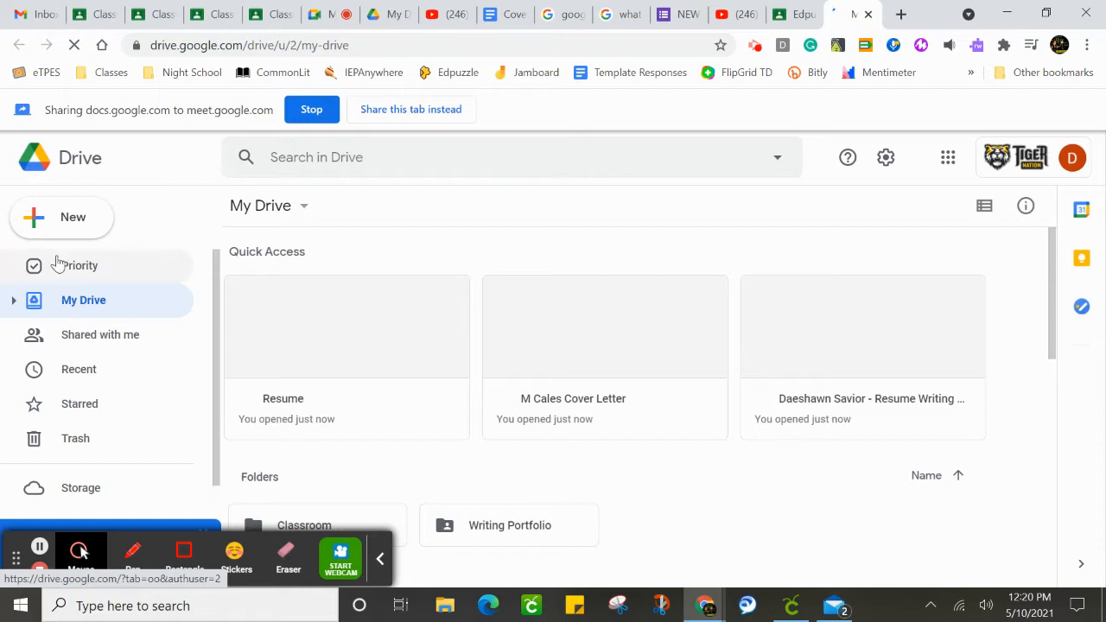
left_click(55, 226)
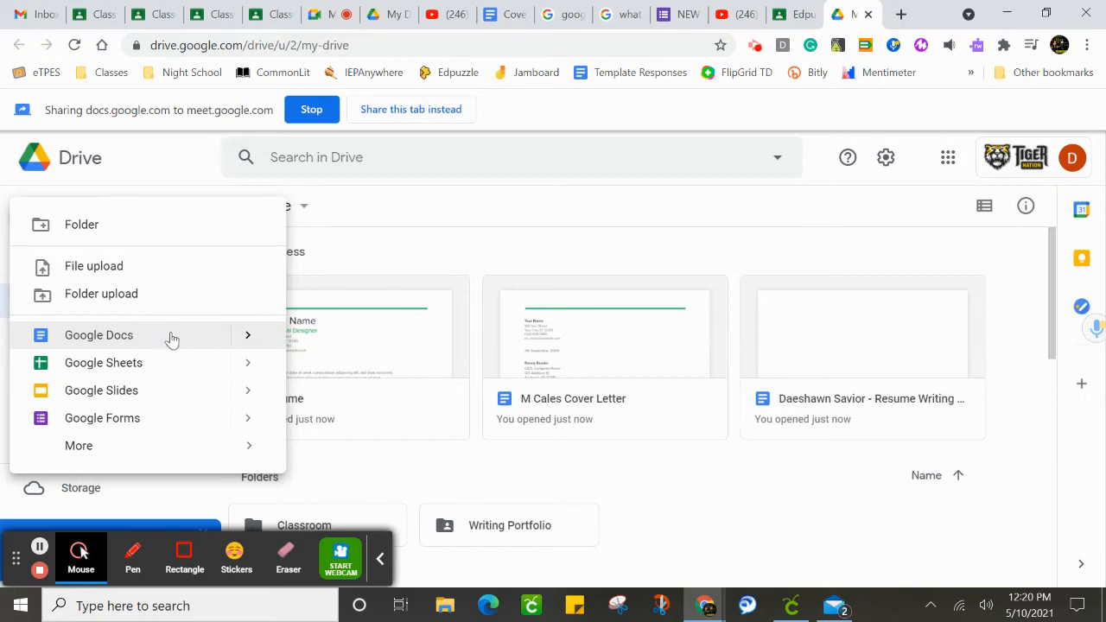
left_click(247, 337)
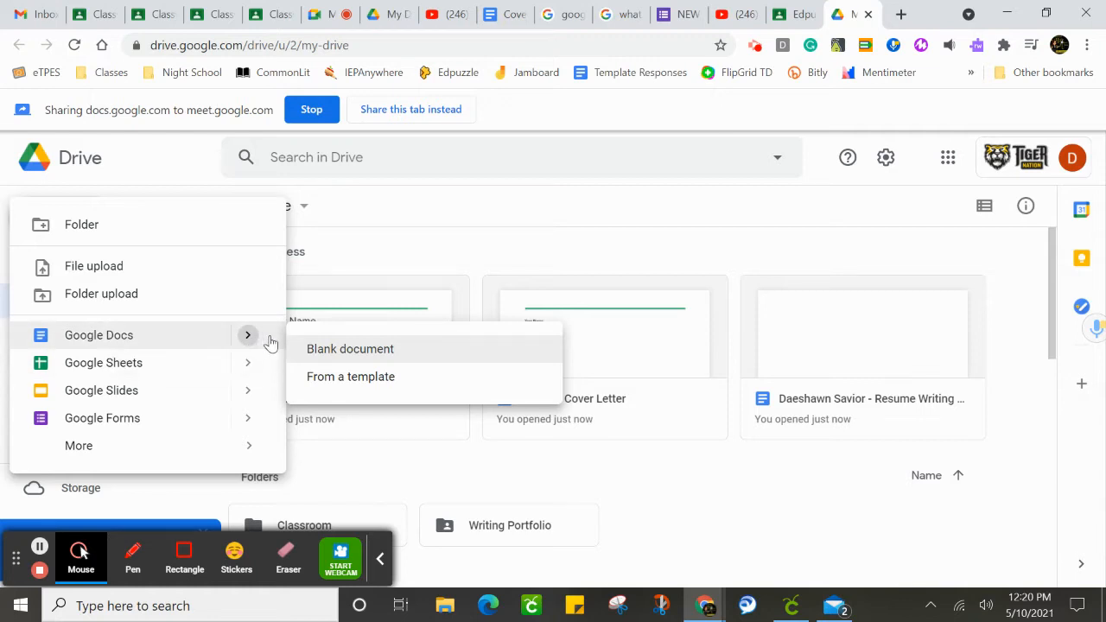
left_click(396, 381)
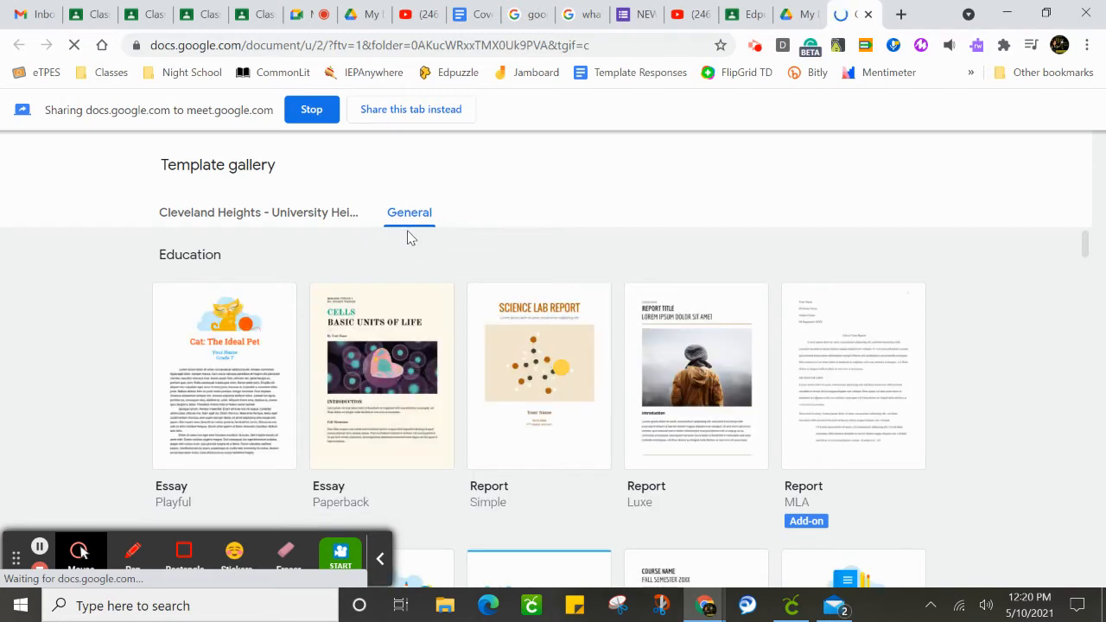
Create a document from the Spearmint letter template in the general template gallery.
left_click(1087, 246)
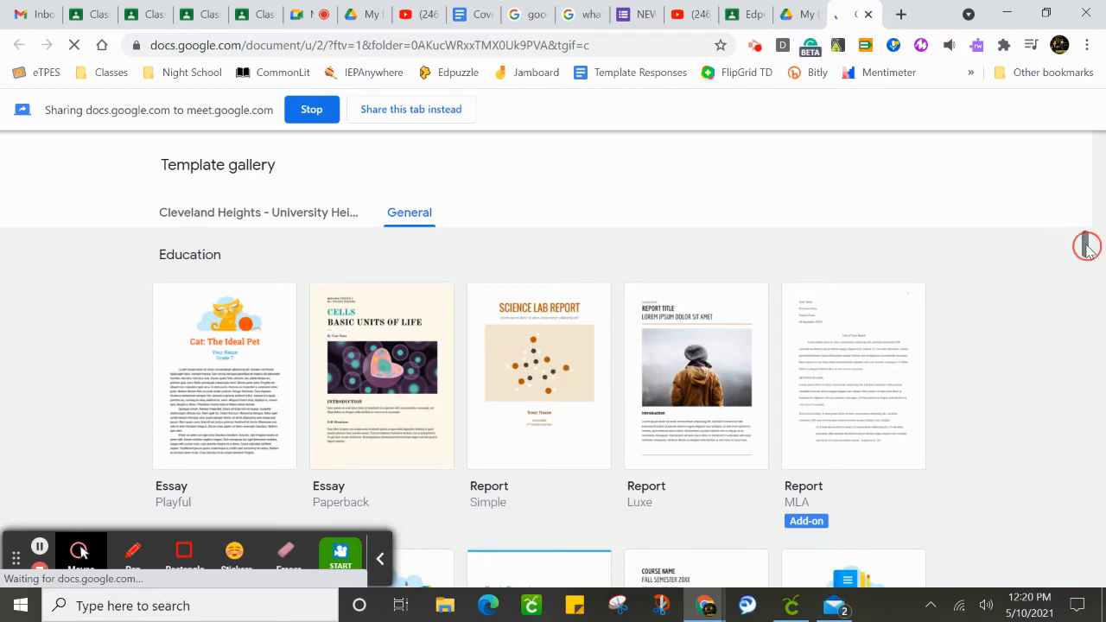
left_click_drag(1086, 245, 1090, 328)
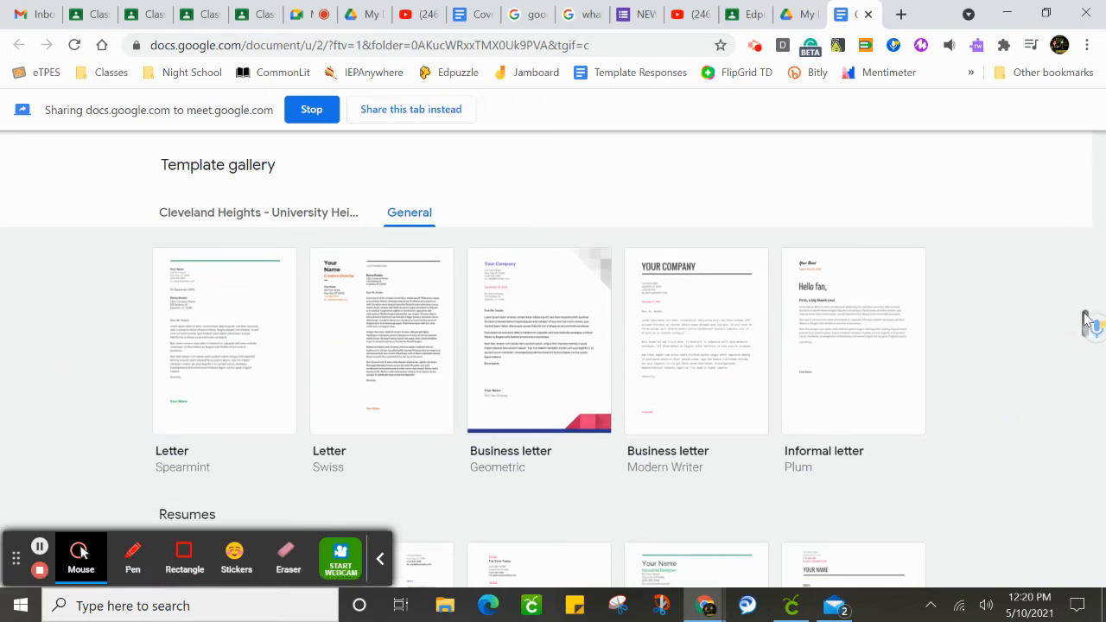
mouse_move(1086, 321)
left_mouse_down()
mouse_move(1087, 344)
mouse_move(1087, 313)
mouse_move(1080, 326)
mouse_move(1071, 311)
mouse_move(1080, 320)
left_mouse_up()
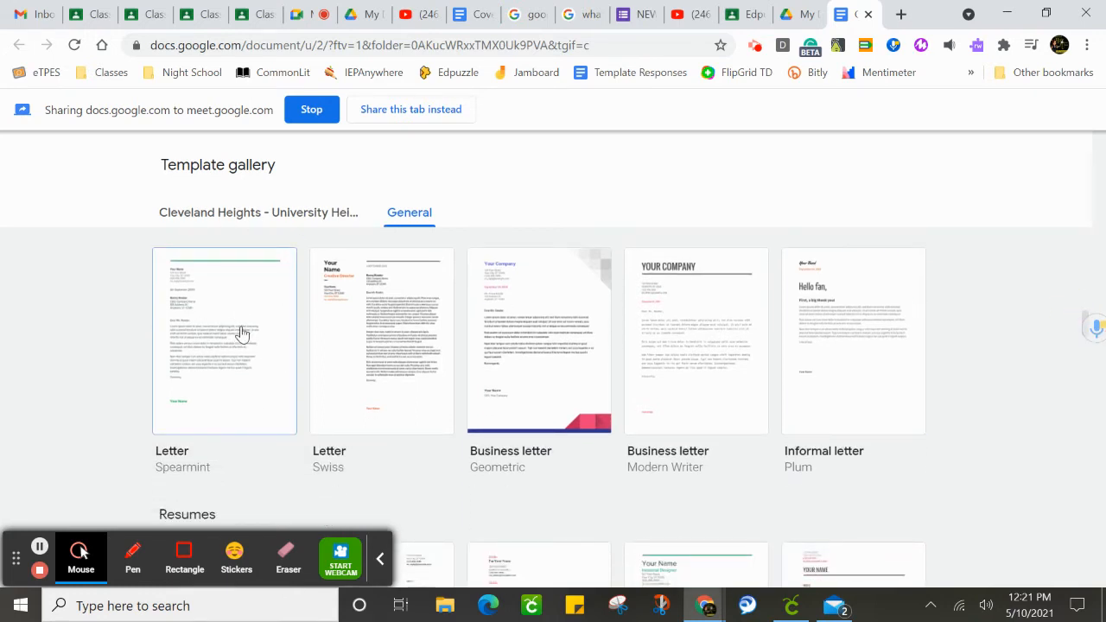
left_click(835, 567)
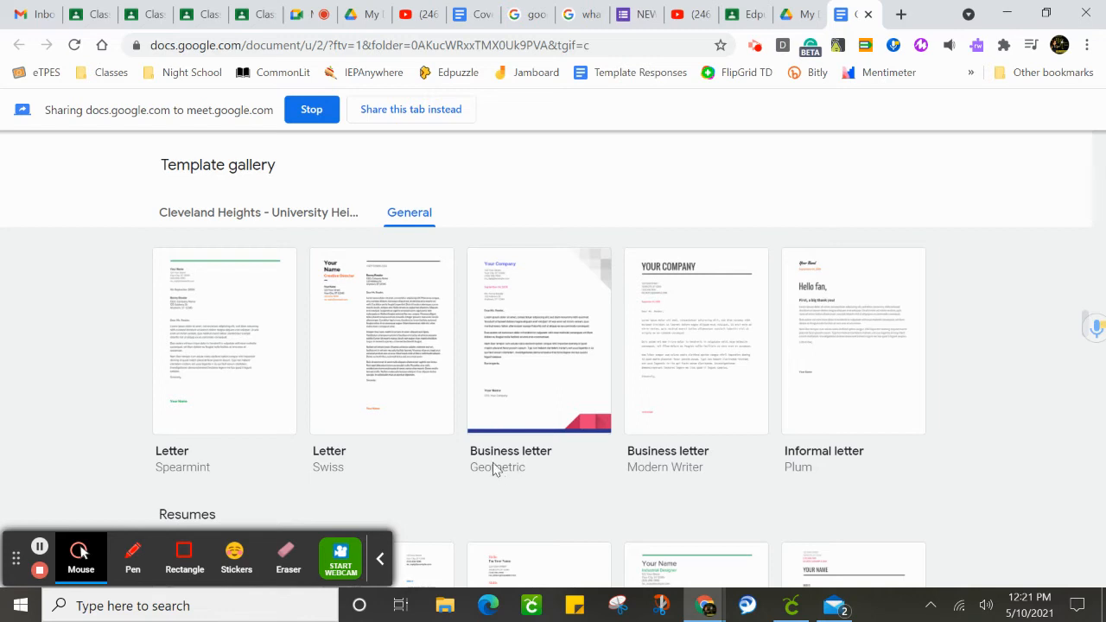
left_click(180, 458)
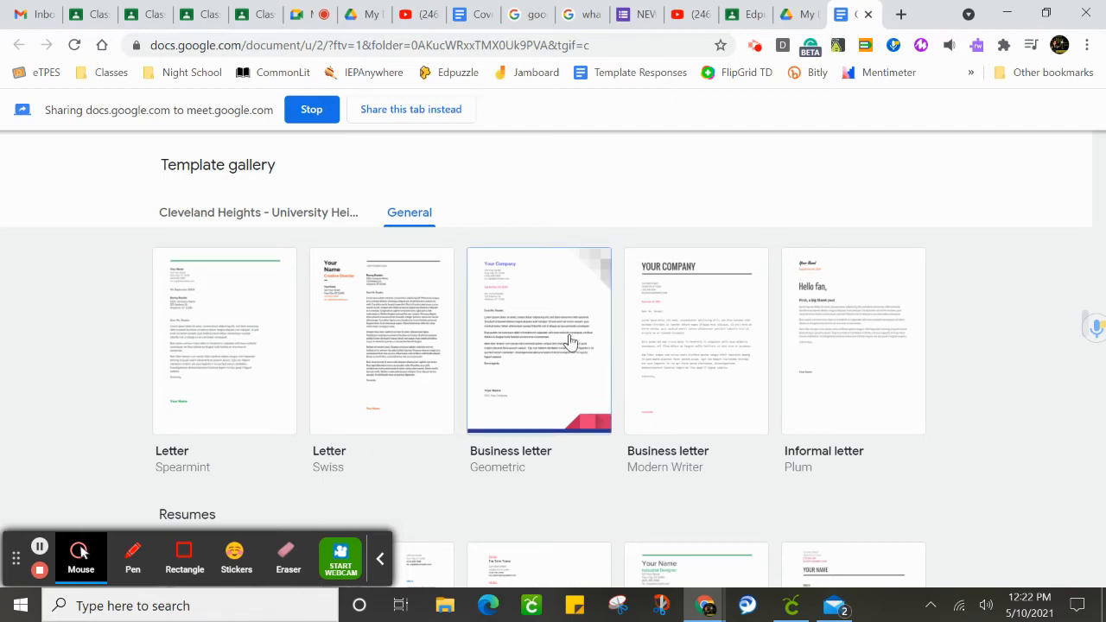
left_click(231, 357)
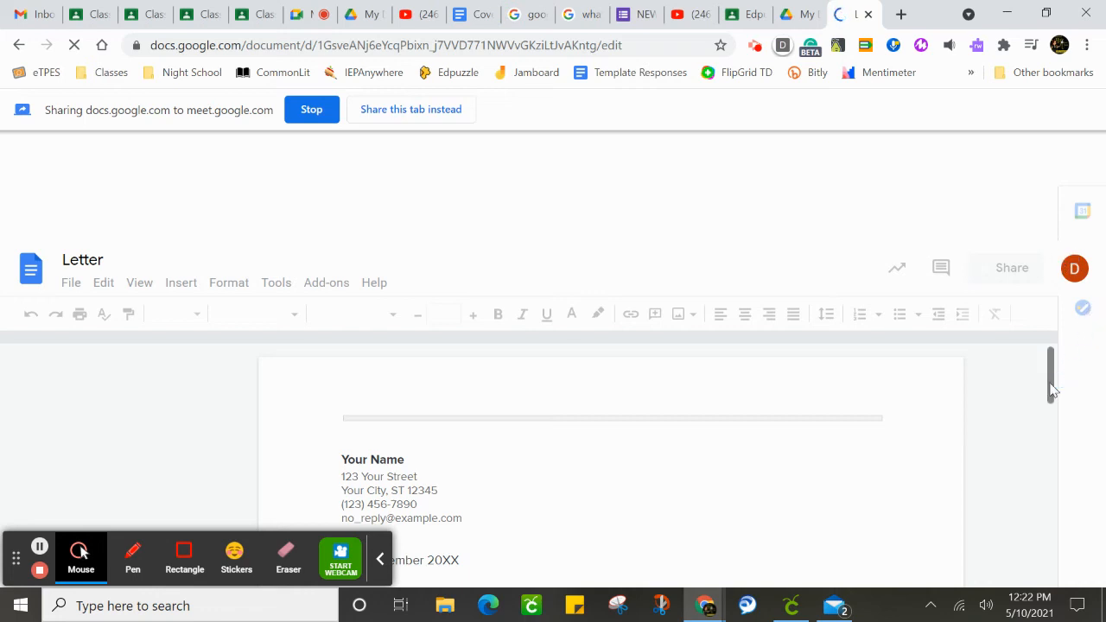
Rename the new document as Name Cover Letter.
left_click(62, 261)
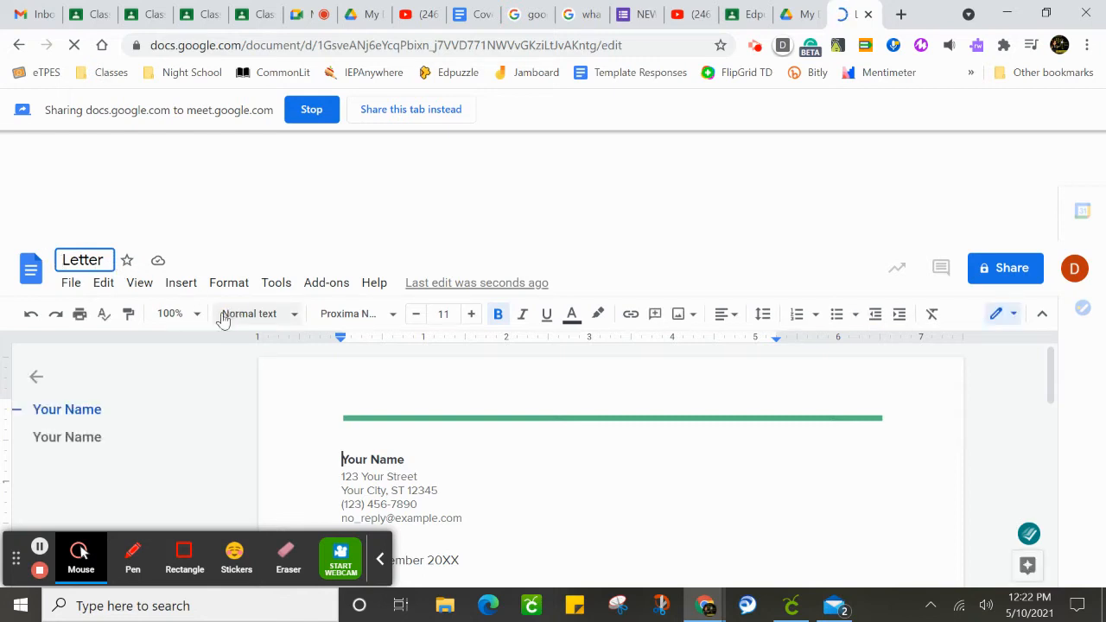
type("Name ")
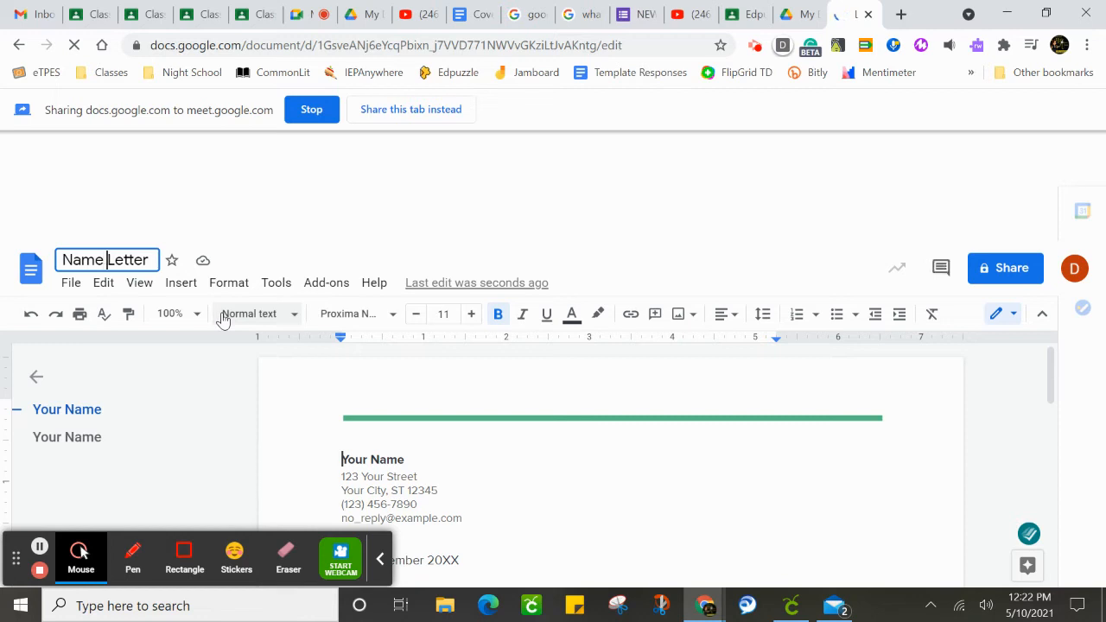
type("Cover")
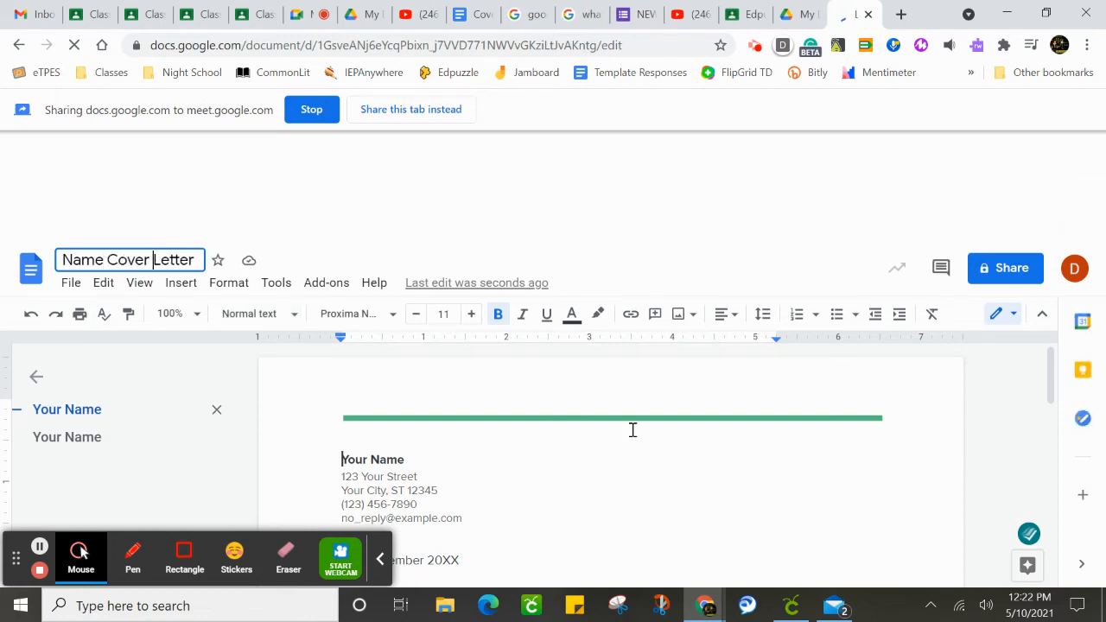
left_click_drag(1051, 371, 1051, 379)
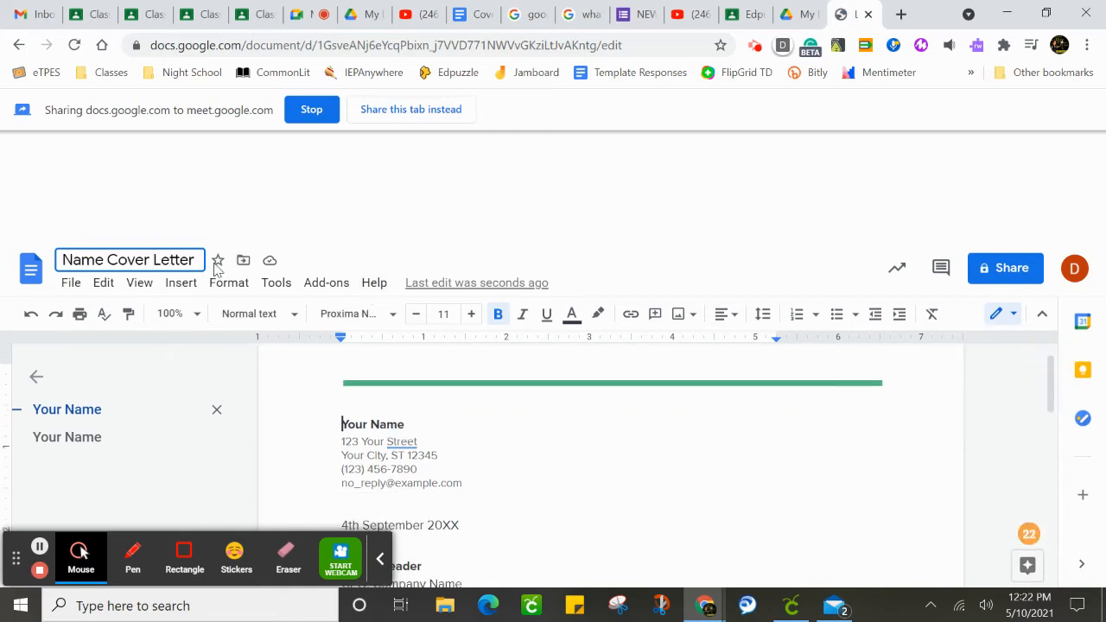
left_click(213, 226)
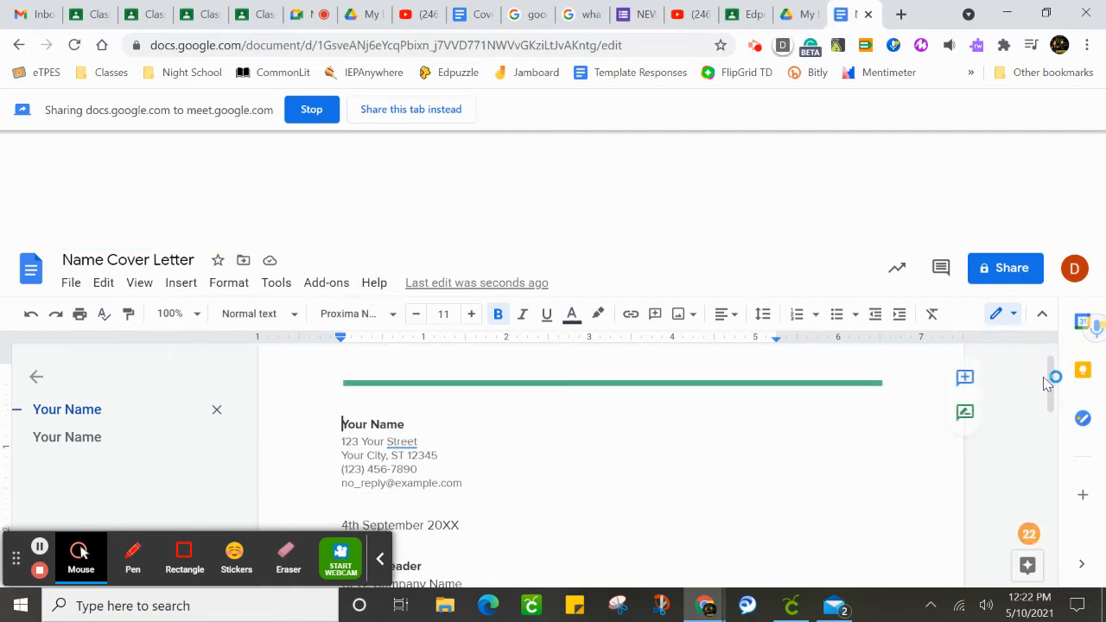
Set the right page margin of the whole document to 1 inch.
left_click_drag(1052, 372, 1058, 421)
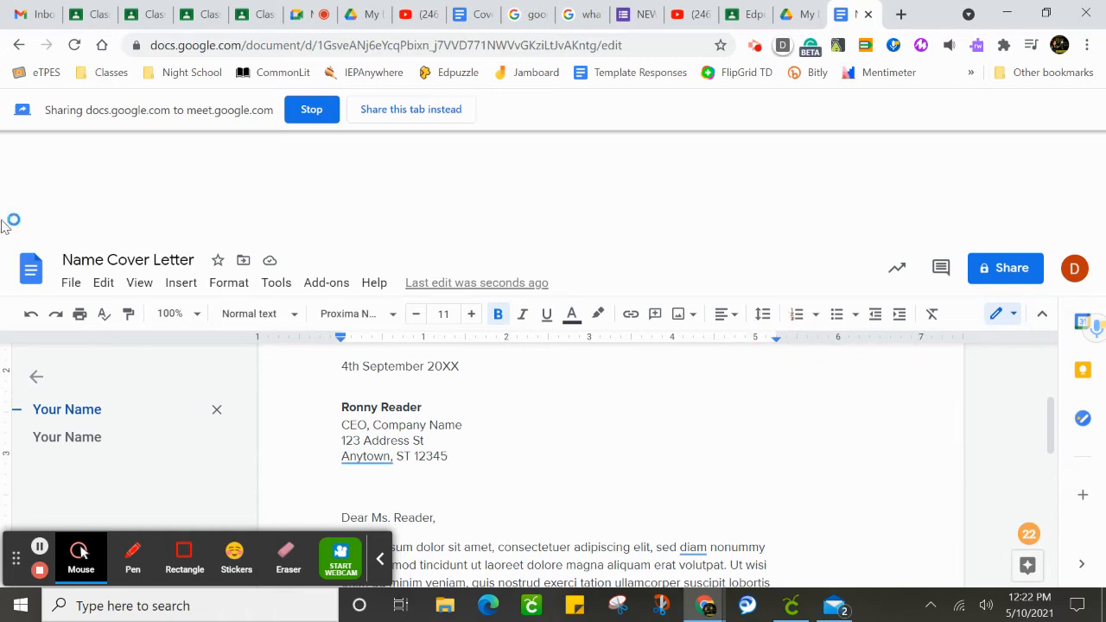
left_click(71, 283)
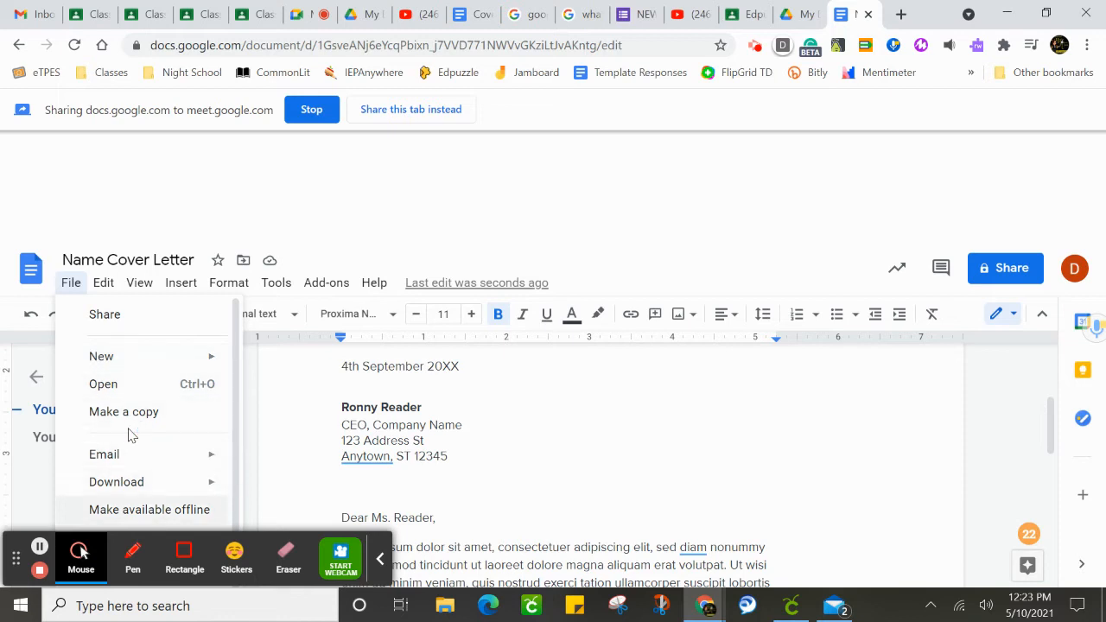
left_click(380, 559)
left_click(69, 199)
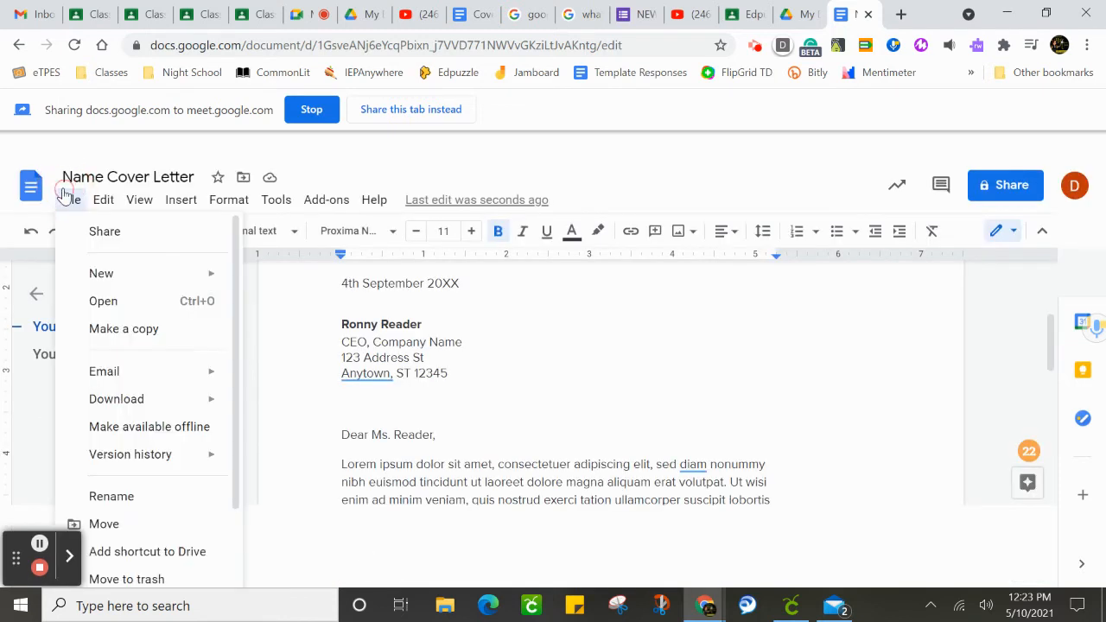
left_click_drag(235, 337, 235, 471)
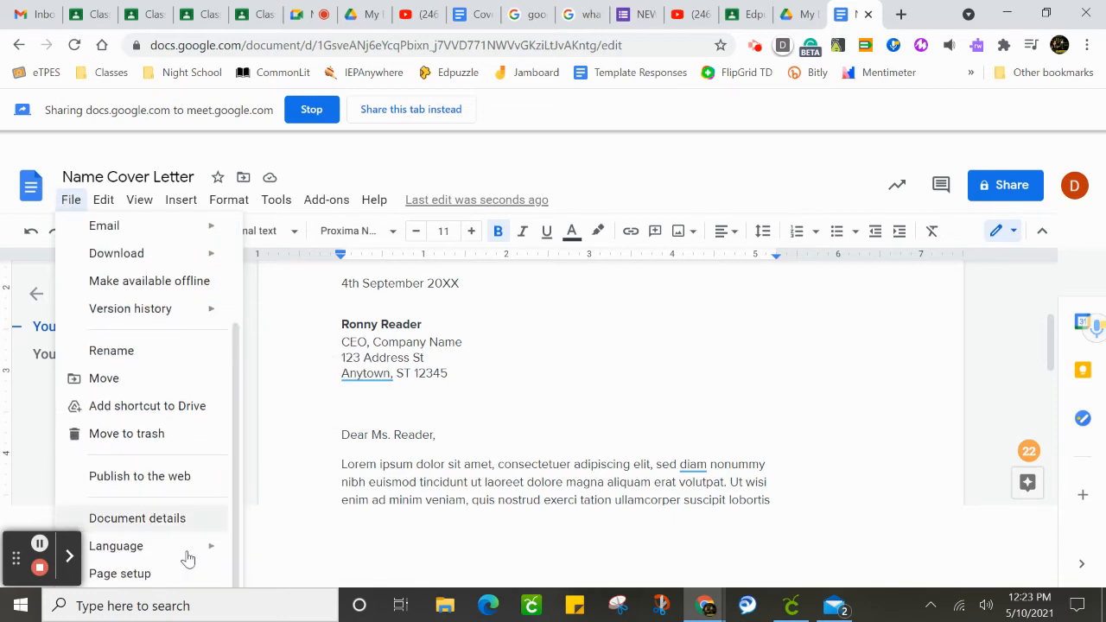
left_click(134, 575)
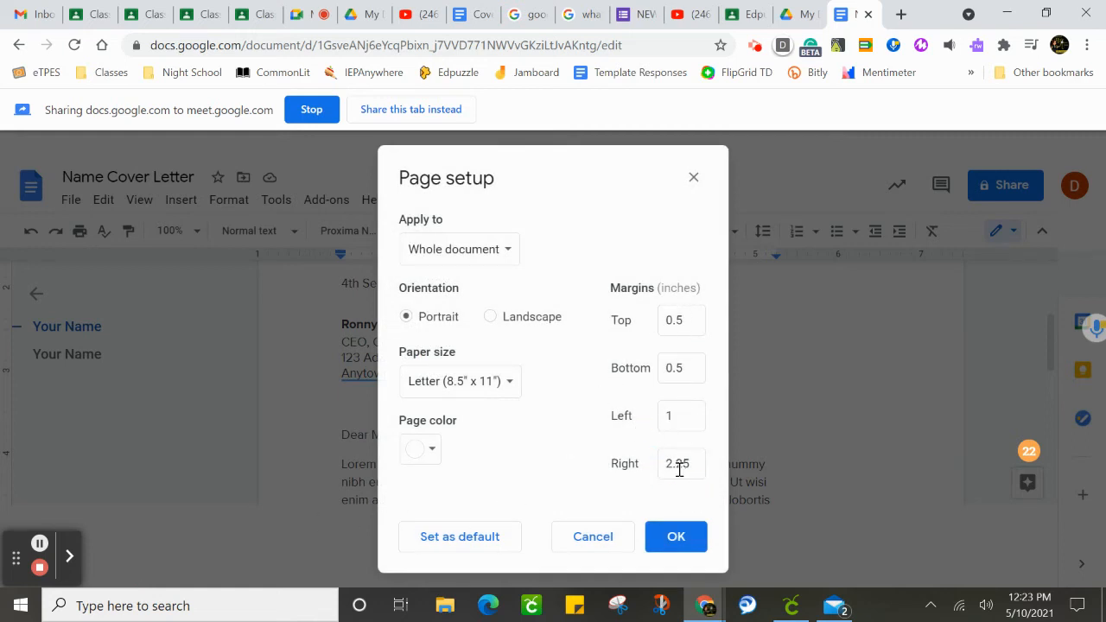
left_click_drag(694, 460, 659, 459)
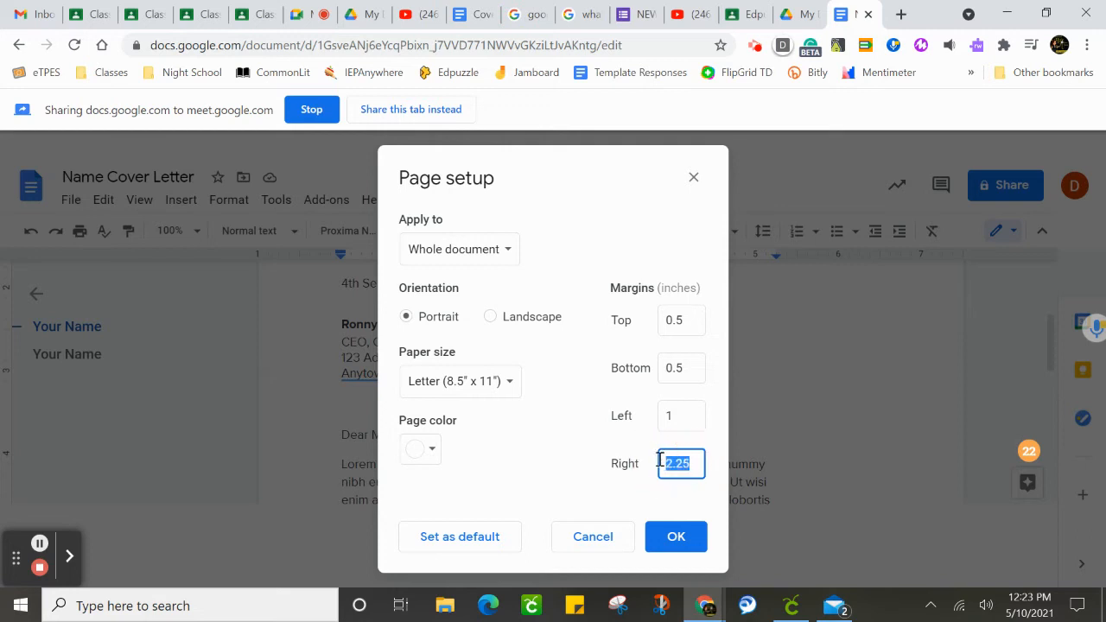
type("1")
left_click(686, 538)
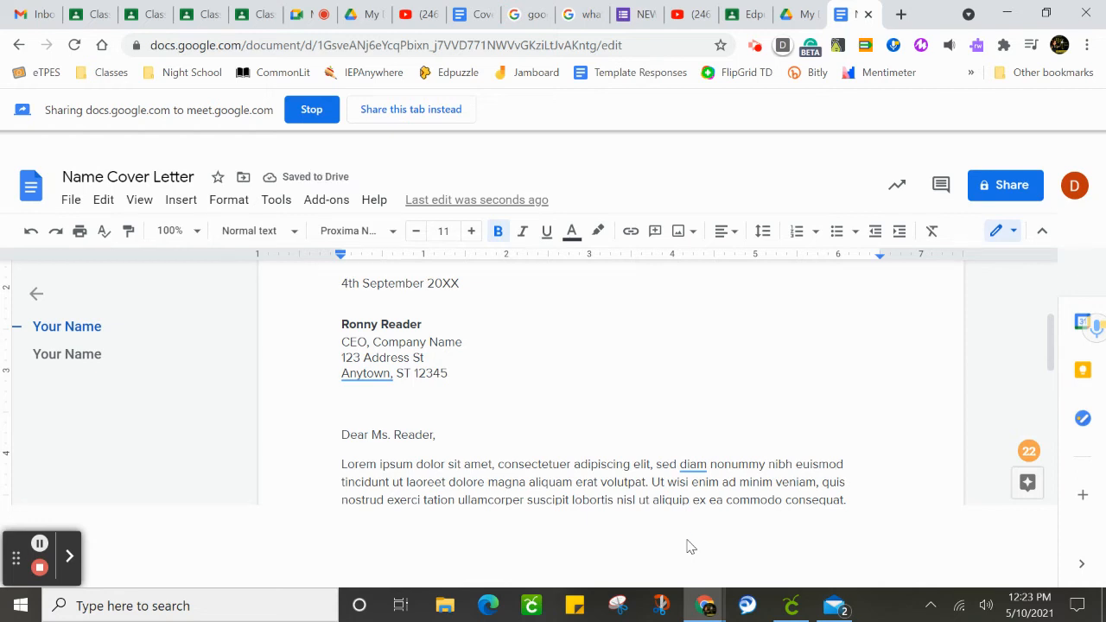
Review the letter template's sender details, date, recipient address, greeting and body paragraphs.
left_click(1052, 369)
left_click_drag(1052, 369, 1052, 393)
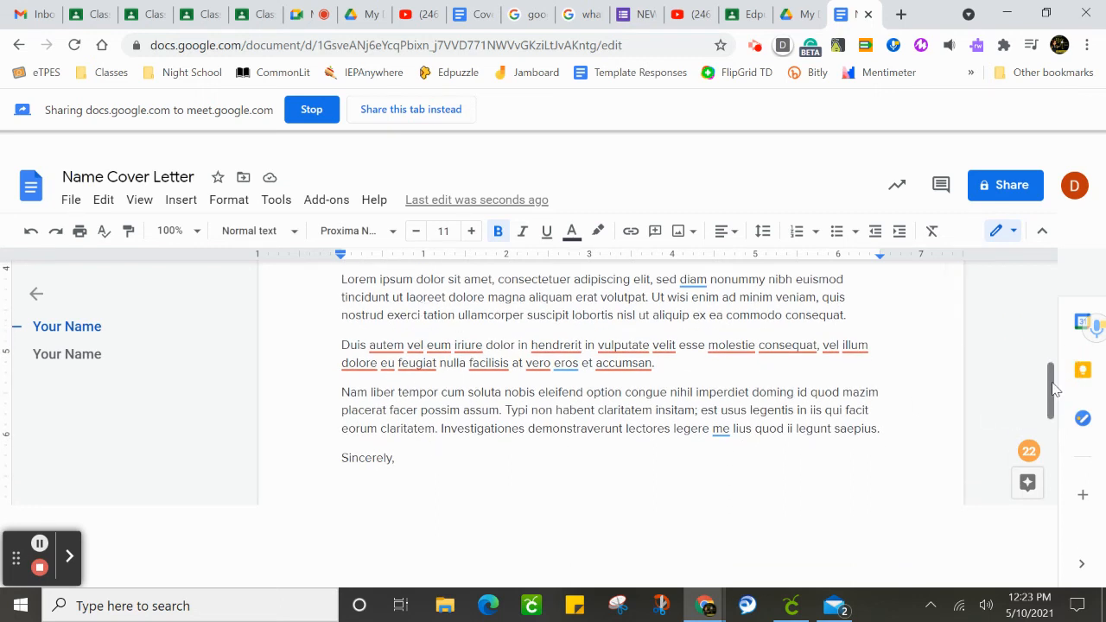
left_click_drag(1056, 386, 1071, 315)
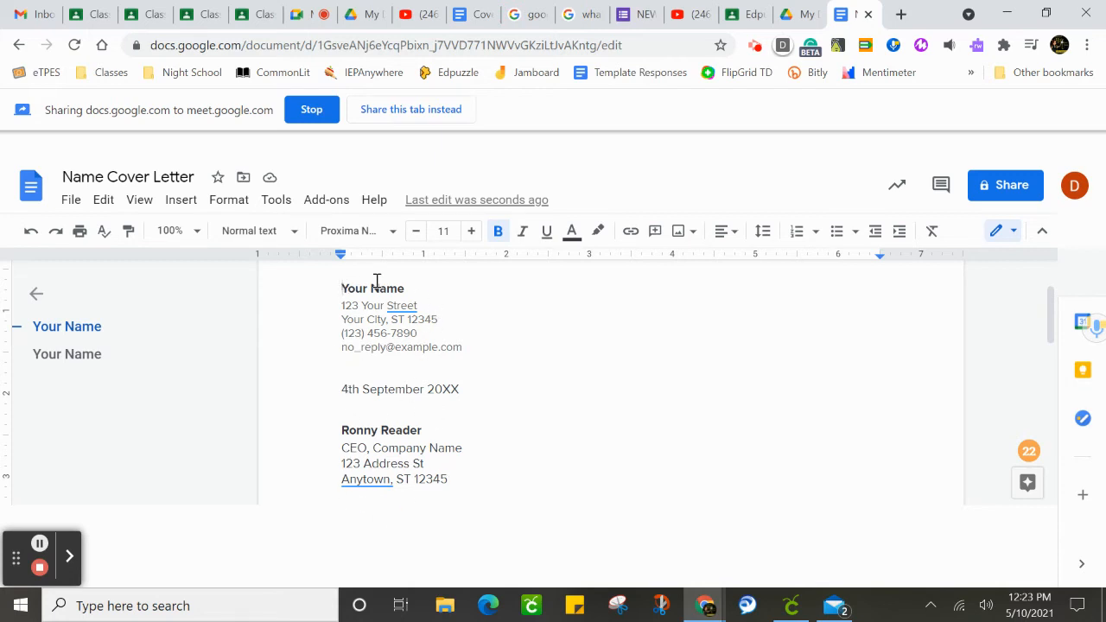
left_click(399, 303)
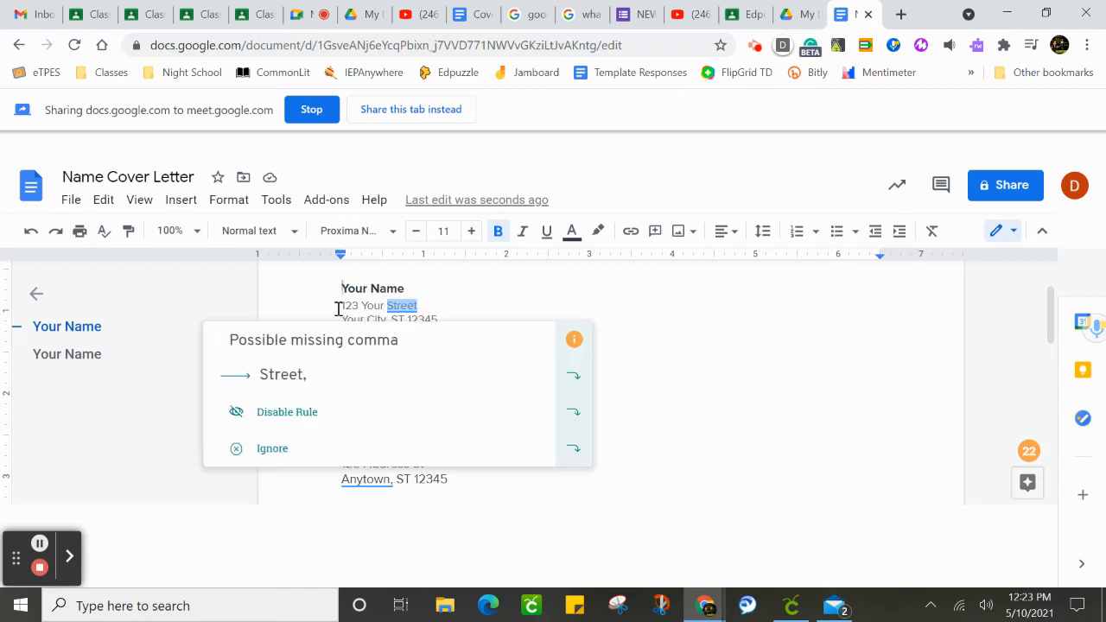
left_click(736, 400)
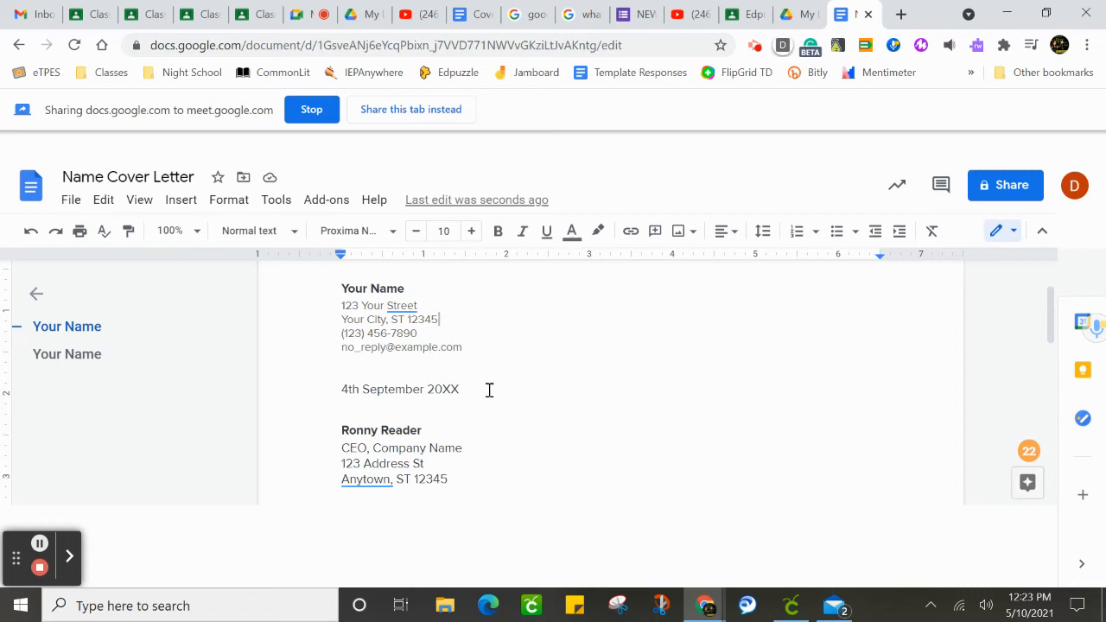
mouse_move(485, 391)
left_mouse_down()
mouse_move(356, 391)
mouse_move(481, 385)
left_mouse_up()
left_click(341, 393)
left_click(463, 389)
left_click_drag(454, 485, 379, 489)
left_click(372, 445)
left_click(439, 471)
left_click(345, 440)
left_click_drag(1050, 316, 1049, 345)
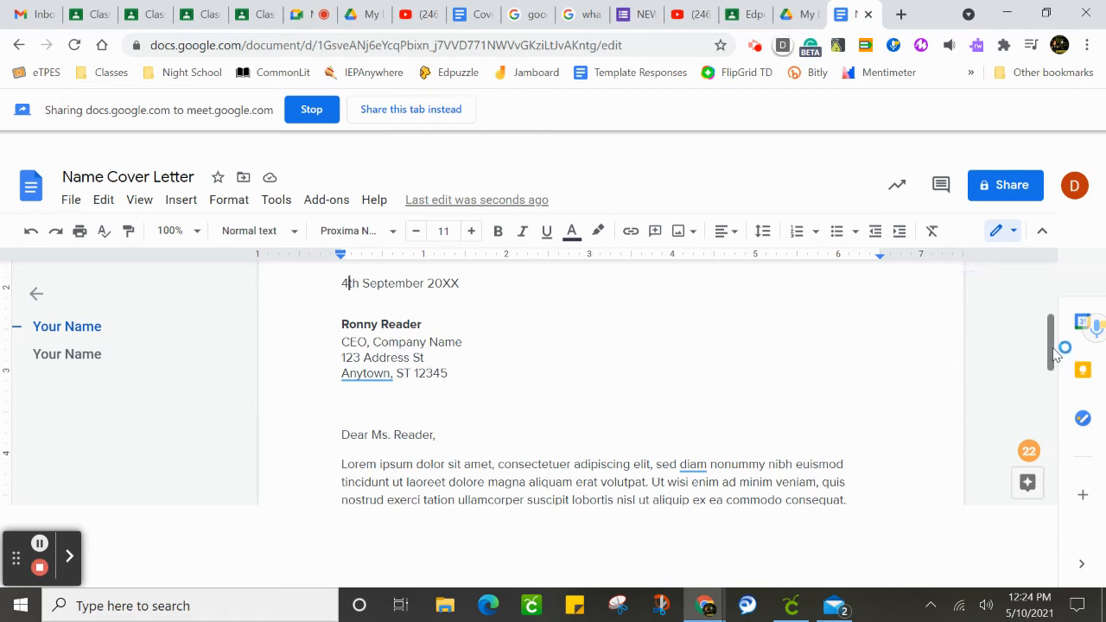
left_click_drag(1051, 347, 1060, 393)
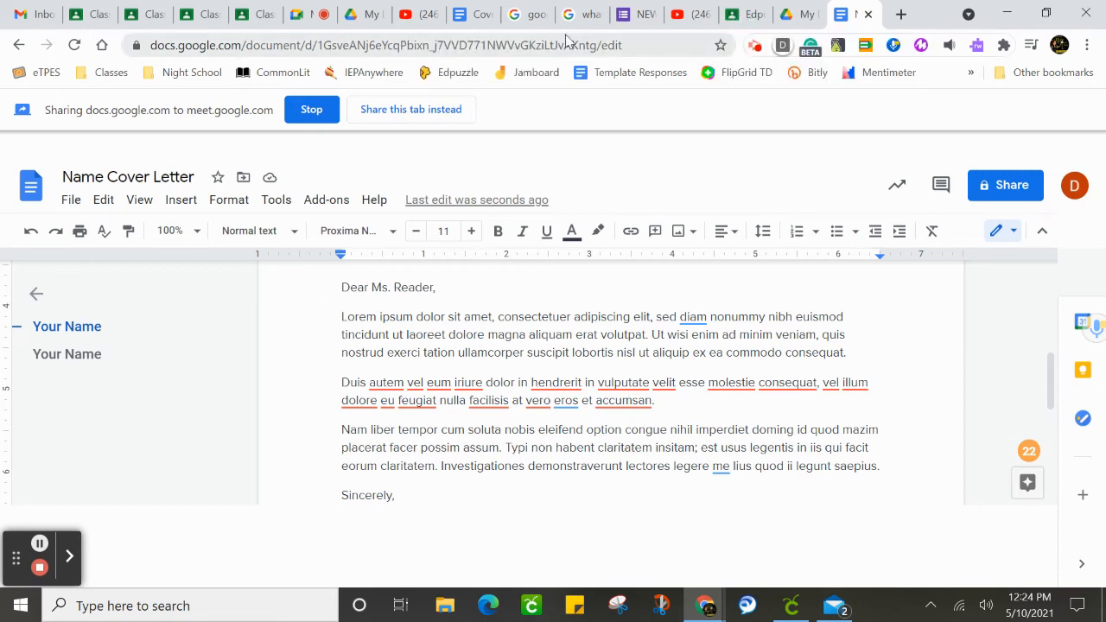
Switch to the Edpuzzle - Resume Requirements & Tips assignment in Google Classroom and attach Name Cover Letter from Google Drive, searching by its name.
left_click(748, 15)
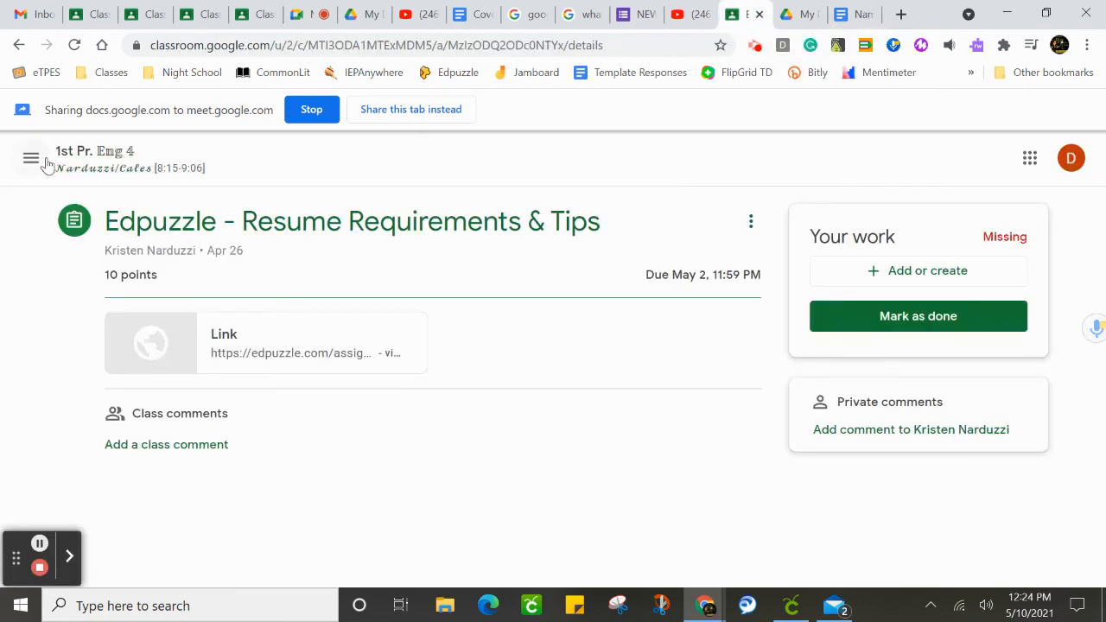
left_click(861, 283)
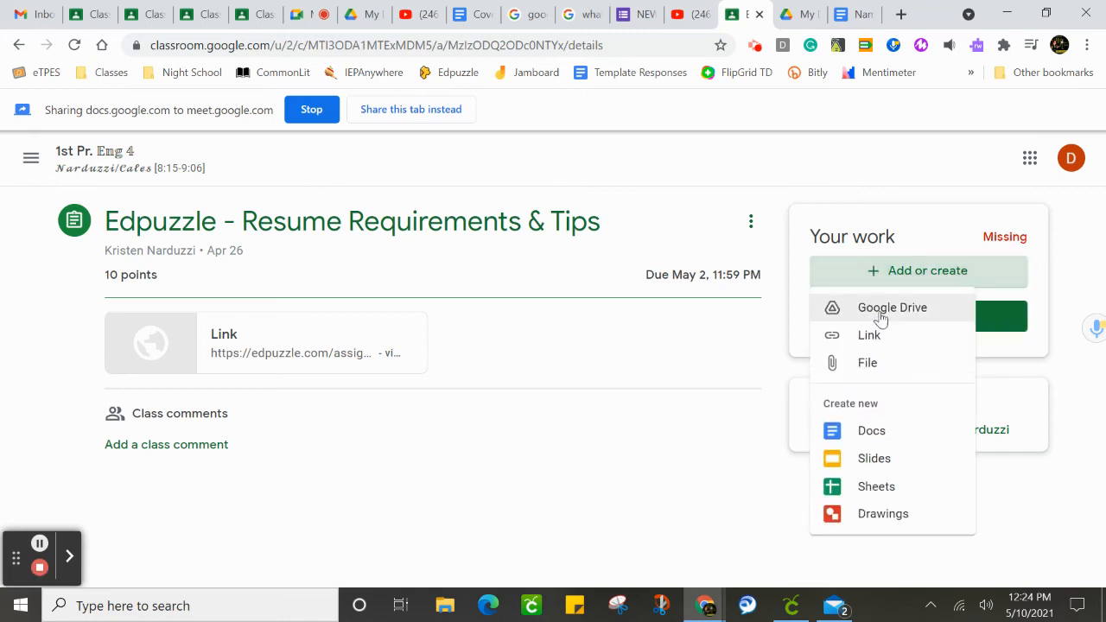
left_click(880, 318)
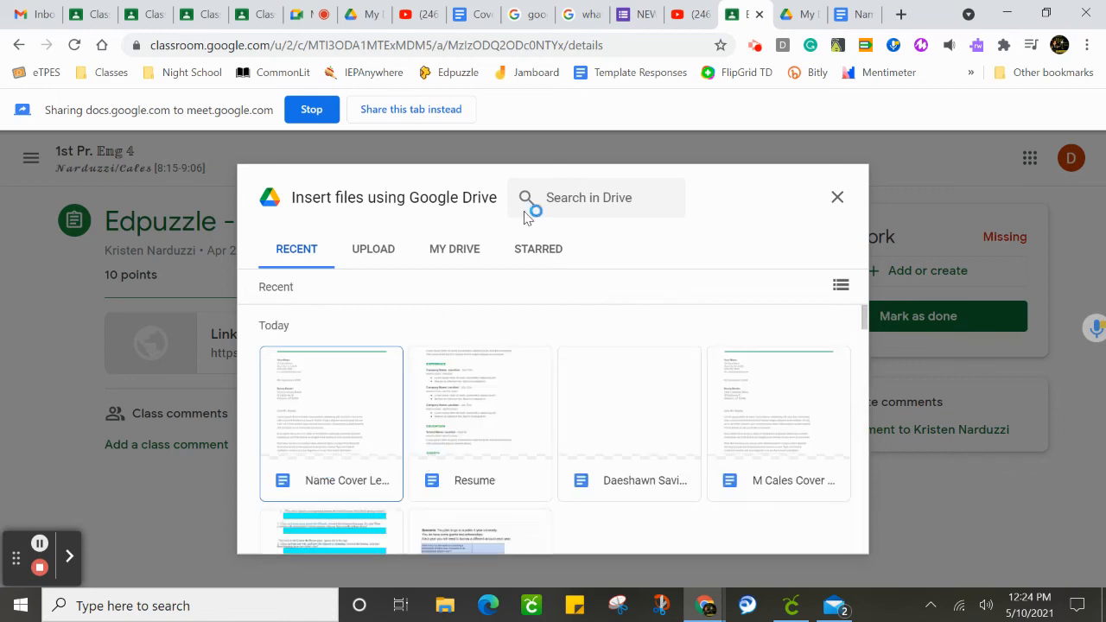
left_click(557, 199)
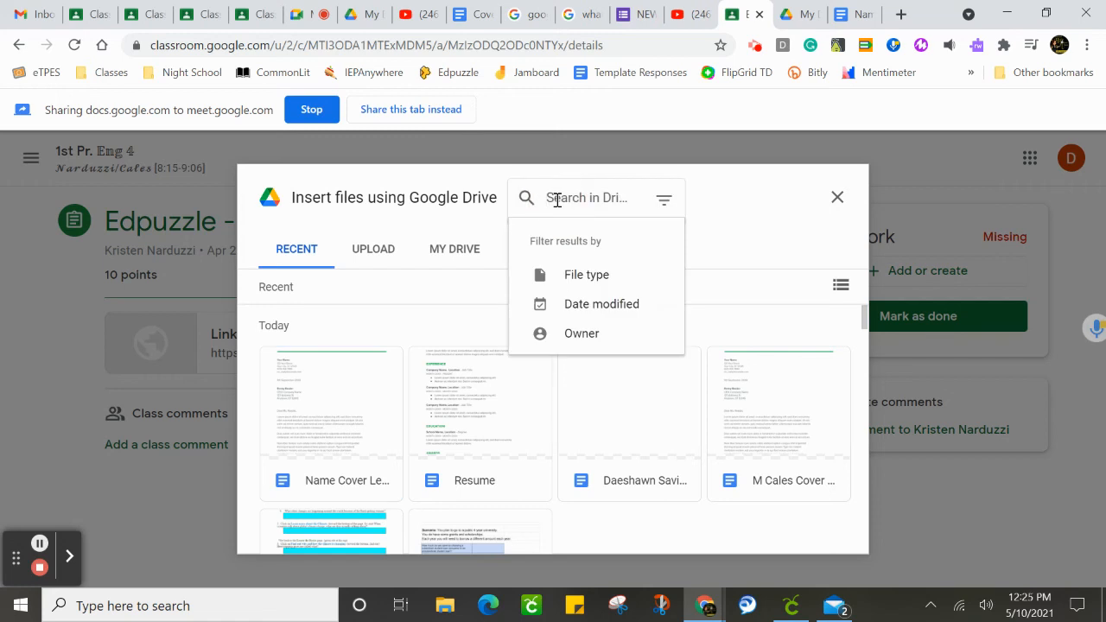
type("Name")
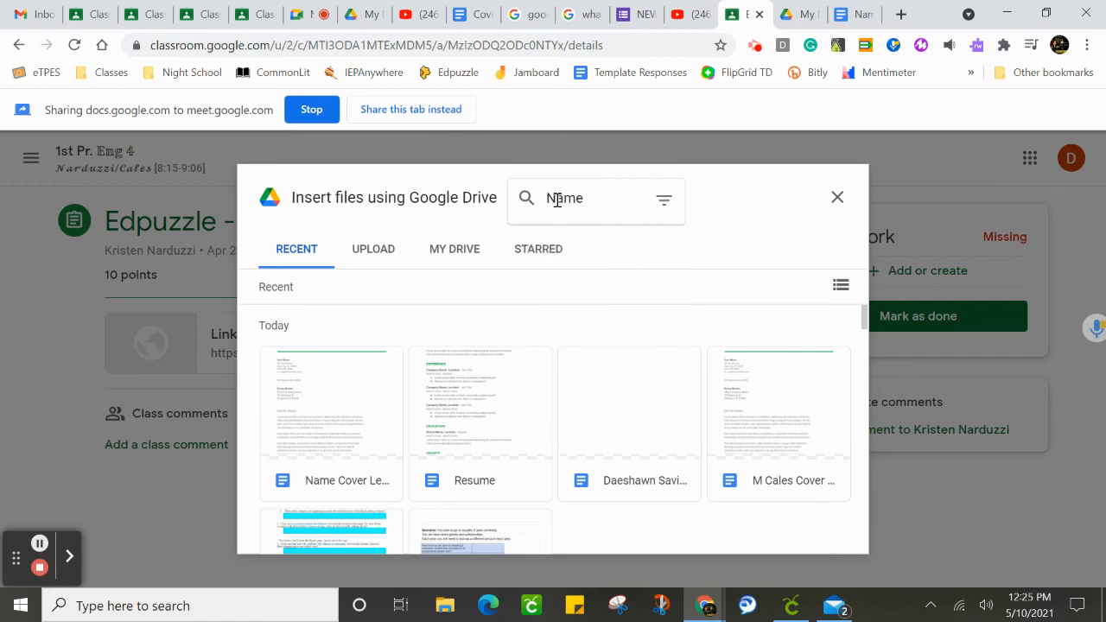
type(" Cover Letter")
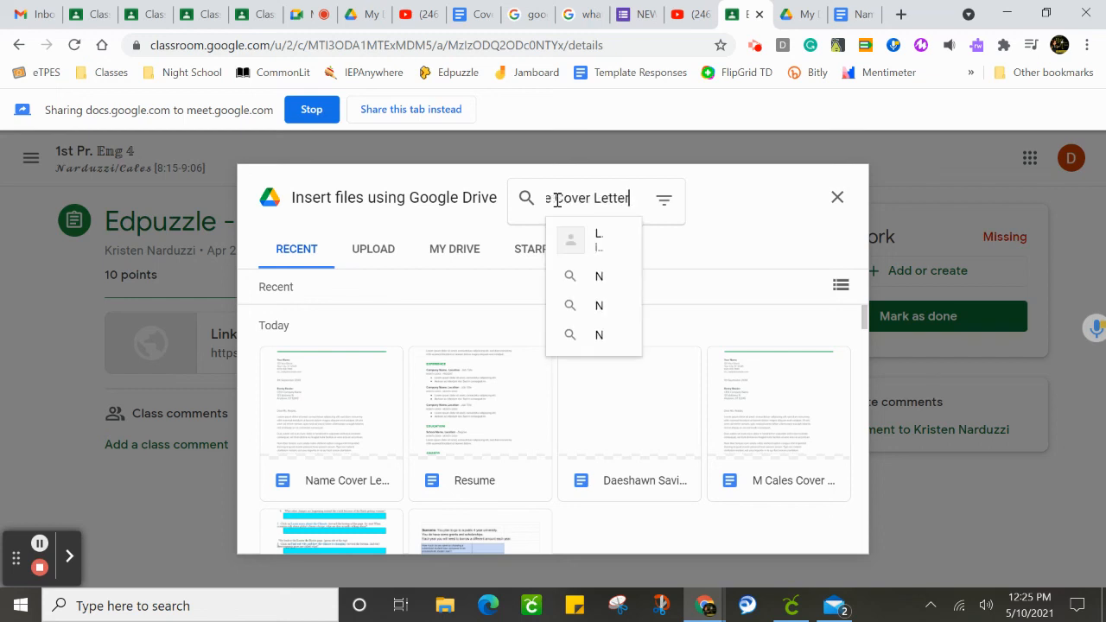
key("Return")
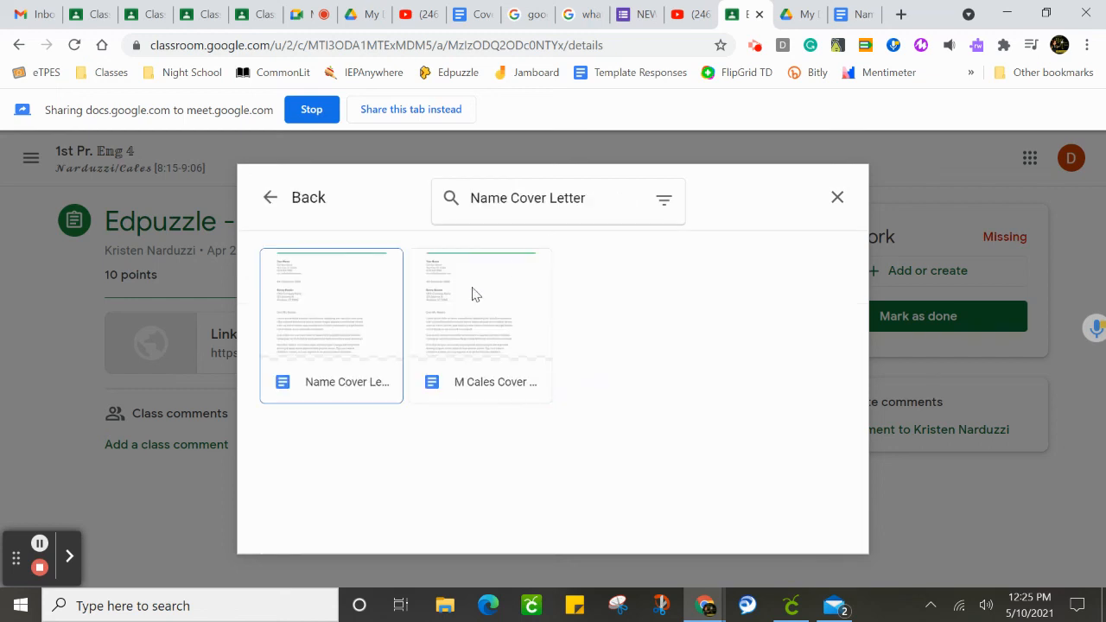
left_click(335, 337)
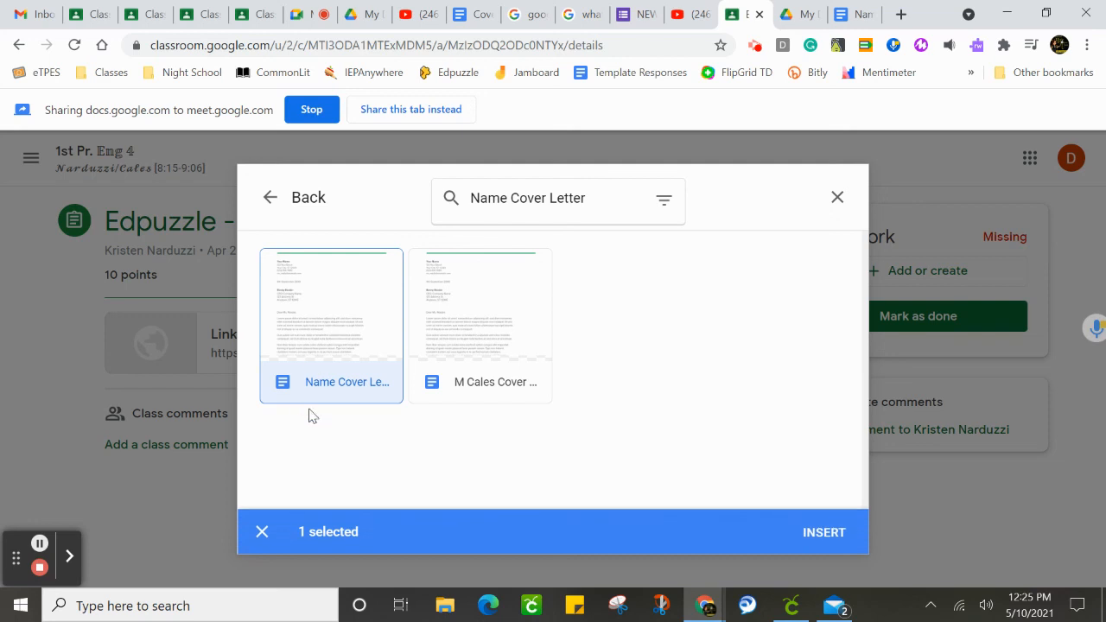
left_click(825, 533)
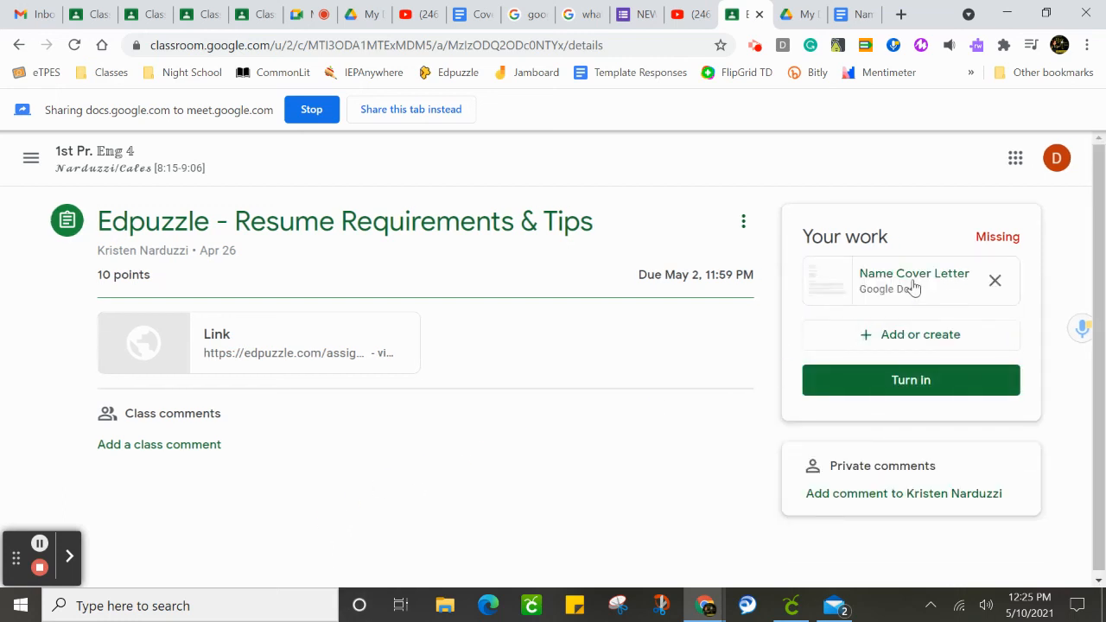
Check the cover letter document, return to the Classroom assignment and turn it in with Name Cover Letter attached.
left_click(850, 17)
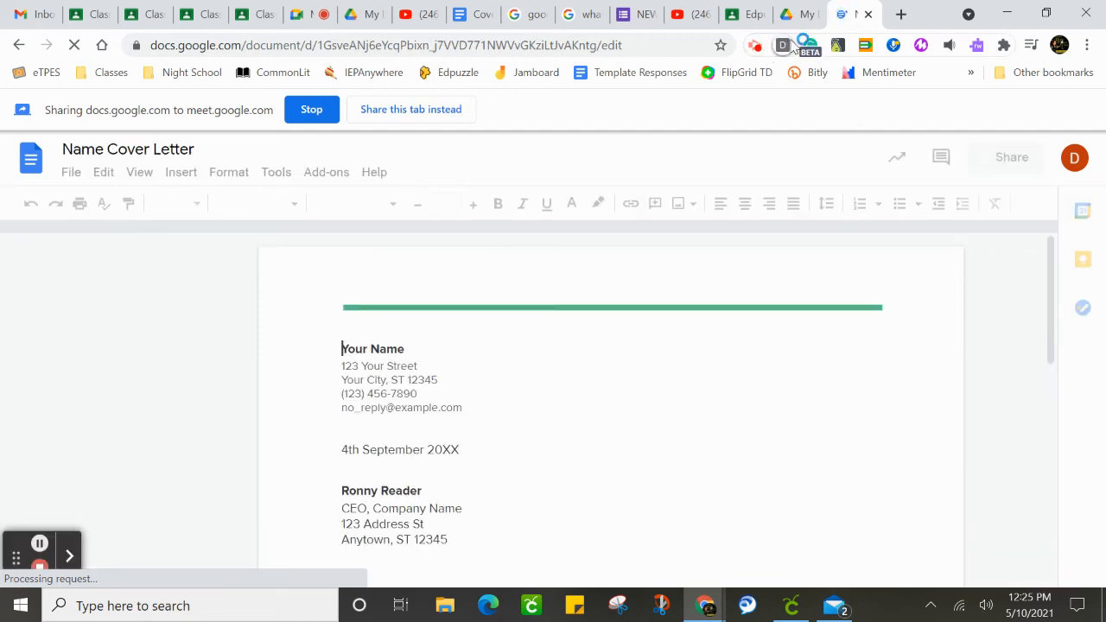
left_click(743, 17)
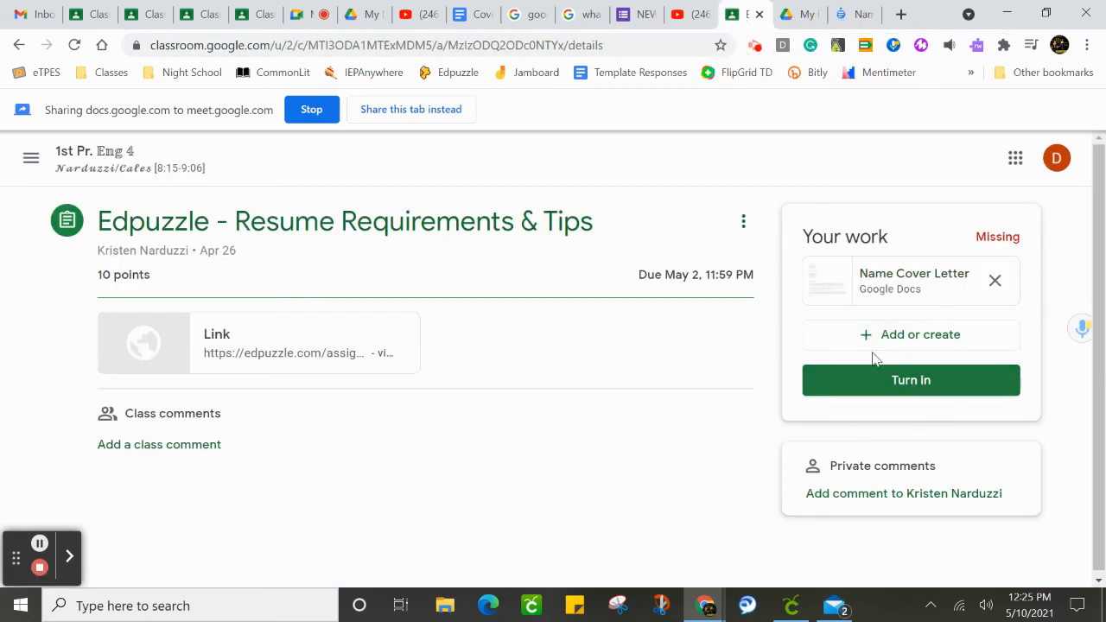
left_click(924, 391)
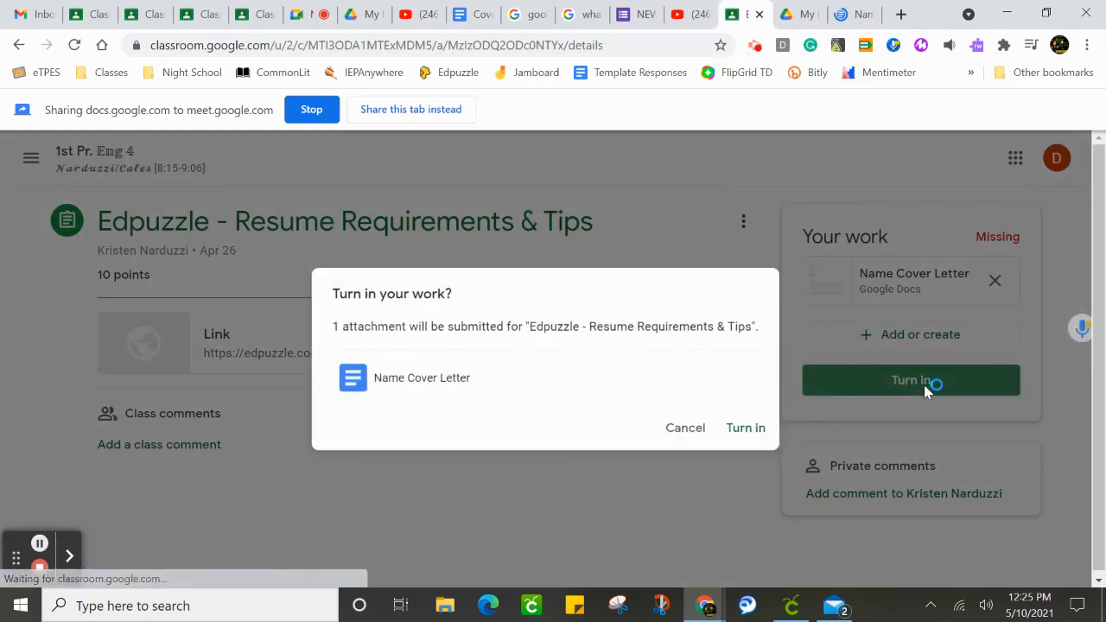
left_click(757, 436)
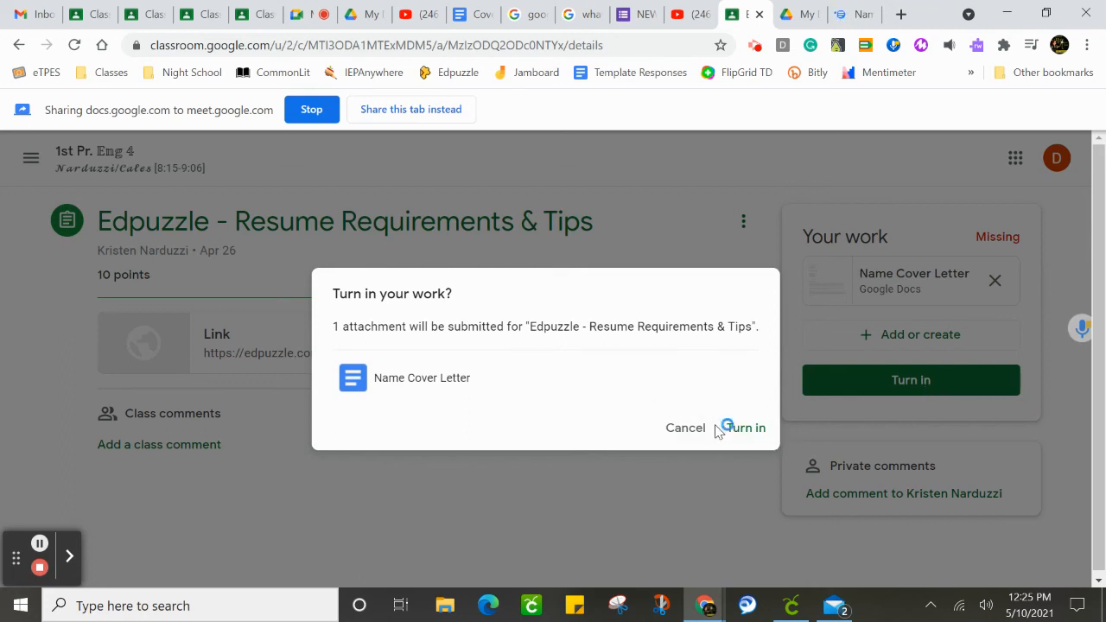
left_click(762, 437)
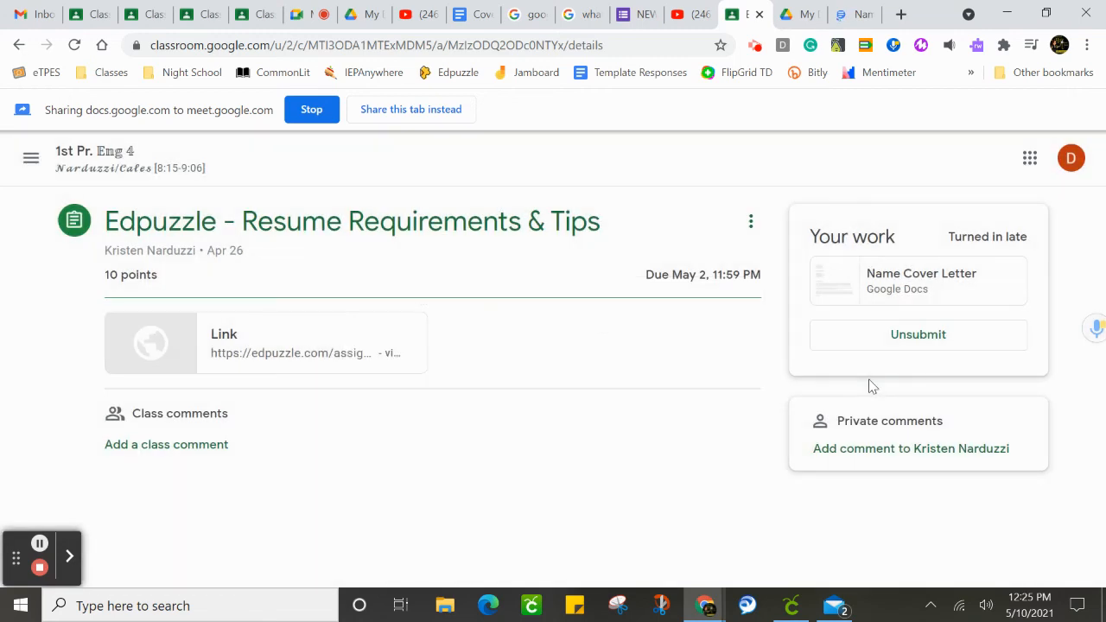
Unsubmit the Edpuzzle - Resume Requirements & Tips assignment.
left_click(901, 344)
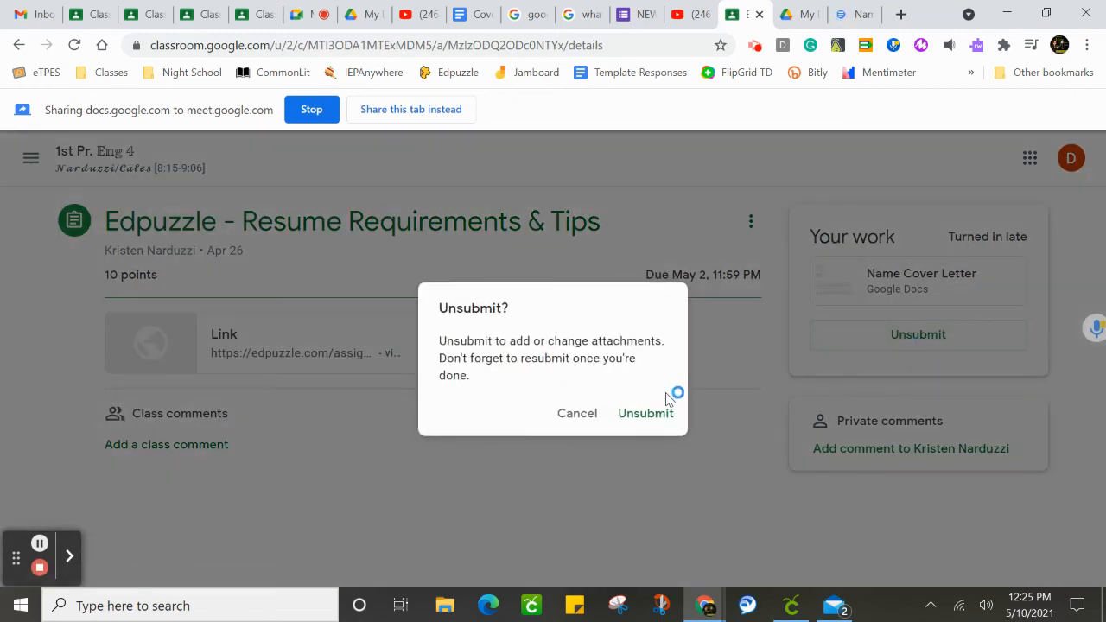
left_click(643, 415)
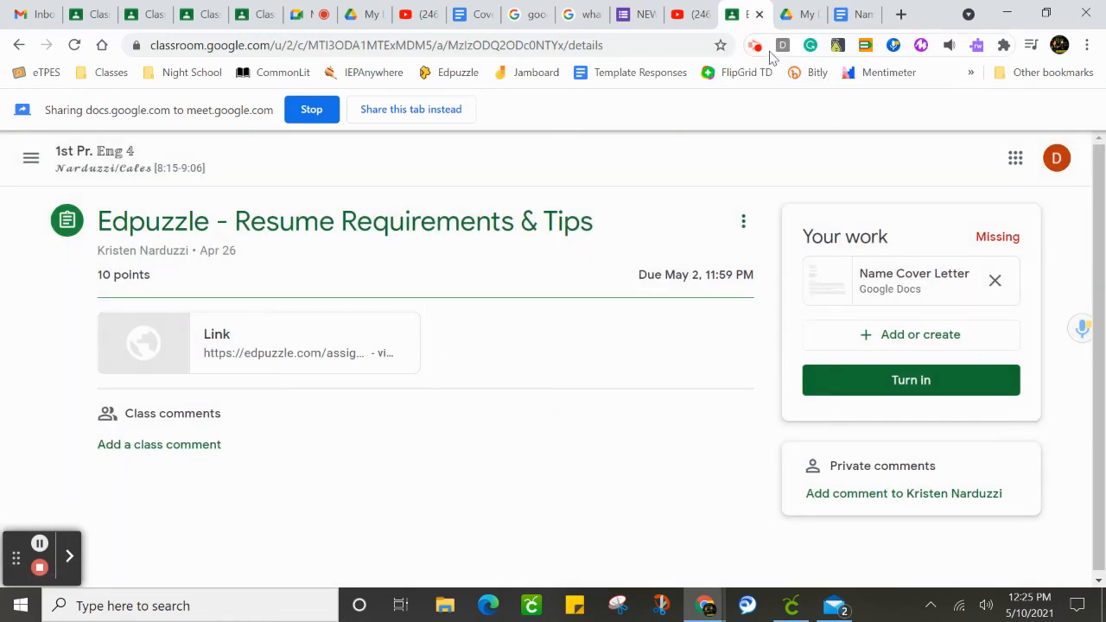